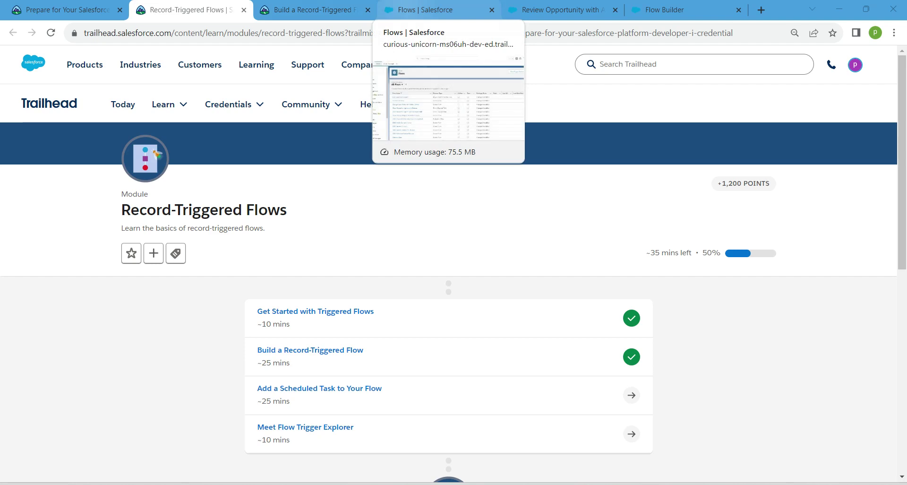
Step: Switch to Salesforce Setup, search the setup menu for "flow" and open the Flows page
{"action": "left_click", "coordinate": [430, 10]}
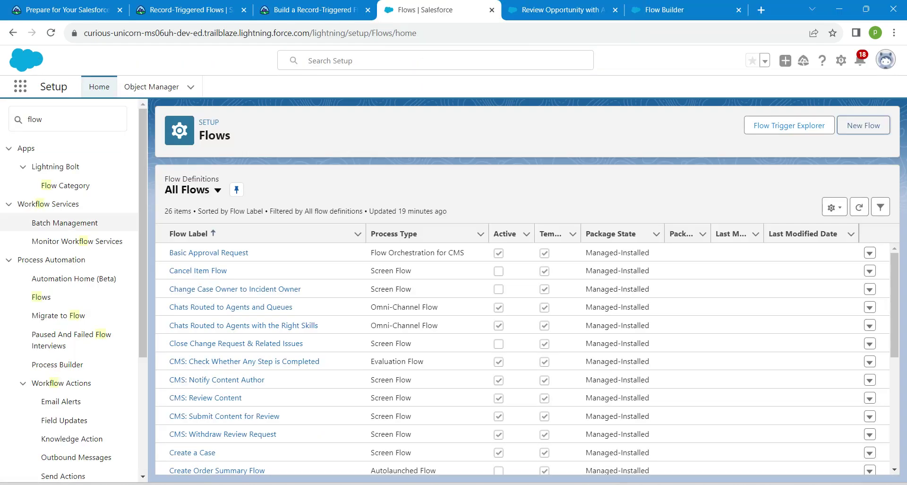
{"action": "double_click", "coordinate": [35, 119]}
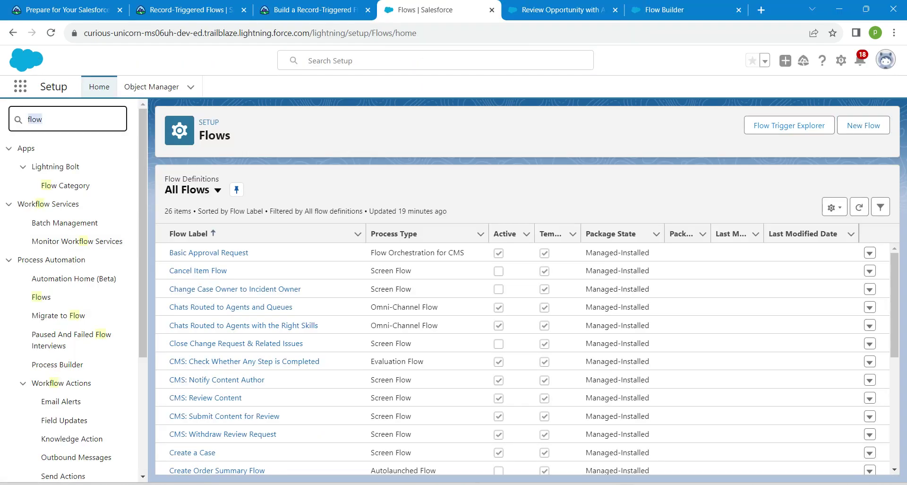
{"action": "key", "text": "BackSpace"}
{"action": "type", "text": "flow"}
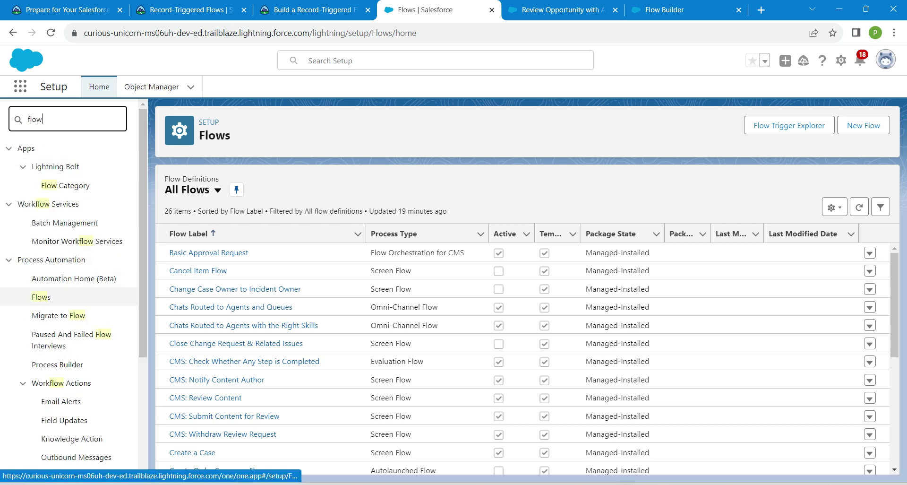
{"action": "left_click", "coordinate": [41, 297]}
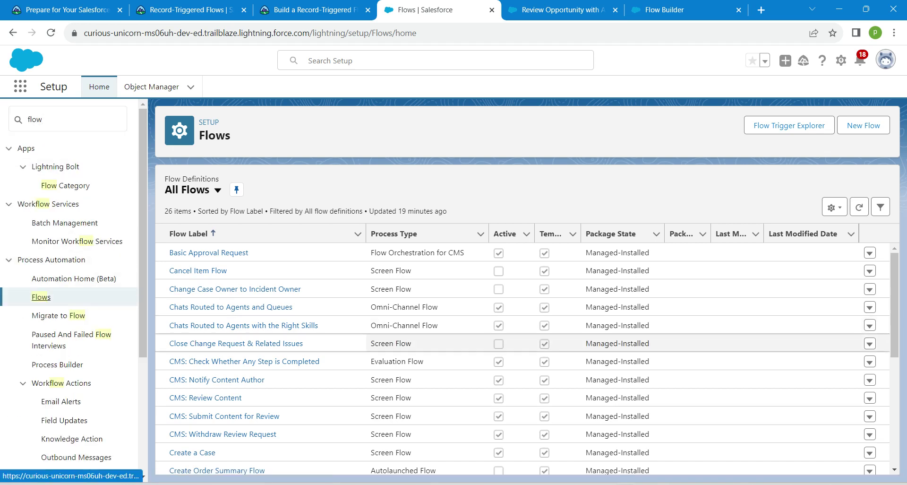
Step: Close the two leftover flow browser tabs and open the Review Opportunity with Account Owner flow from the list
{"action": "left_click", "coordinate": [615, 10]}
{"action": "left_click", "coordinate": [616, 10]}
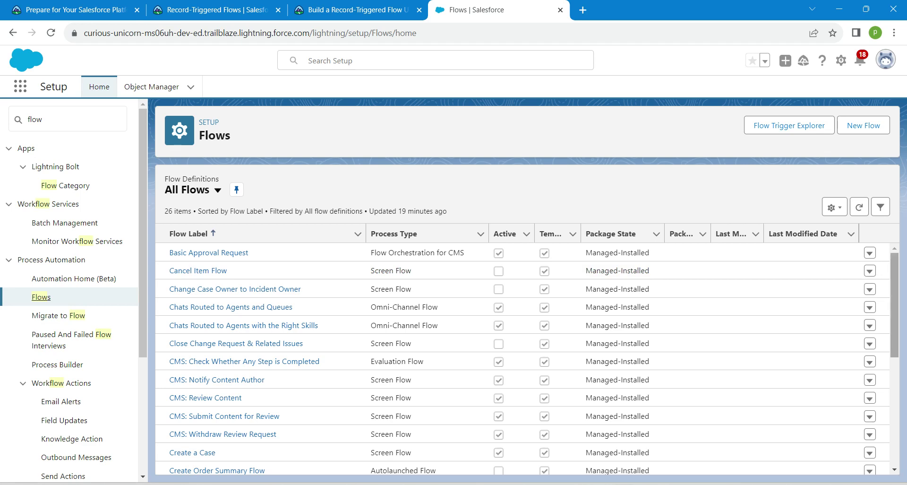
{"action": "scroll", "coordinate": [520, 359], "scroll_direction": "down", "scroll_amount": 3}
{"action": "scroll", "coordinate": [520, 359], "scroll_direction": "down", "scroll_amount": 3}
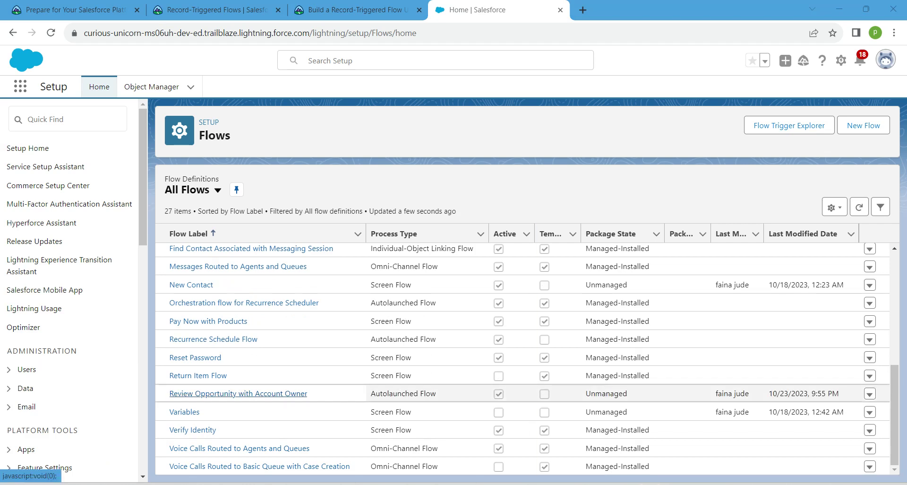
{"action": "left_click", "coordinate": [238, 393]}
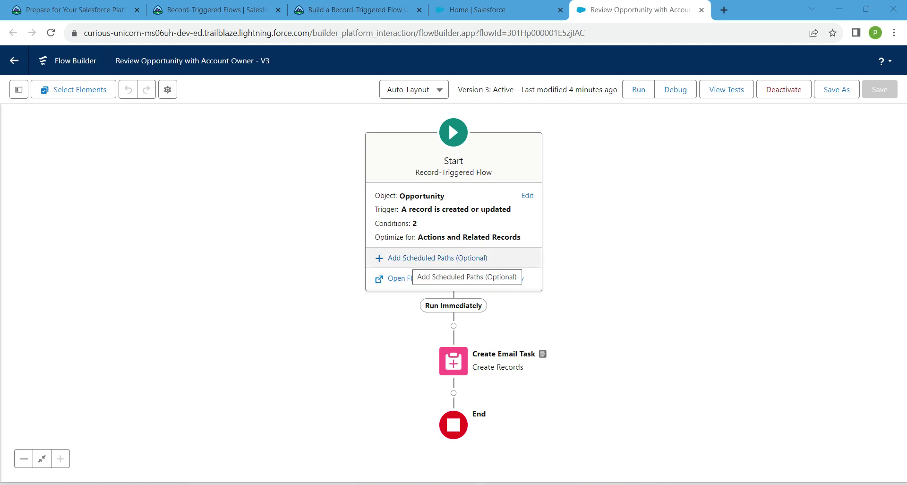
Step: Add a scheduled path to the flow, and bring up the hands-on challenge of Trailhead's next unit, Add a Scheduled Task to Your Flow
{"action": "left_click", "coordinate": [438, 258]}
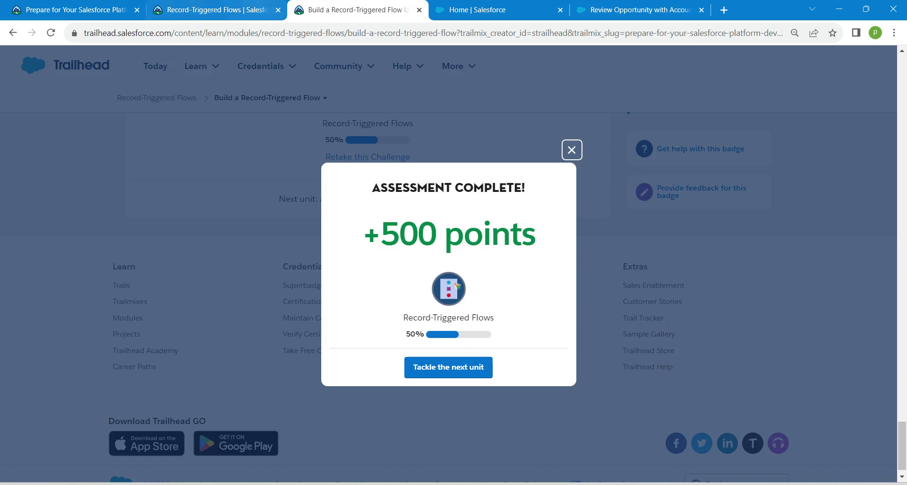
{"action": "left_click", "coordinate": [449, 367]}
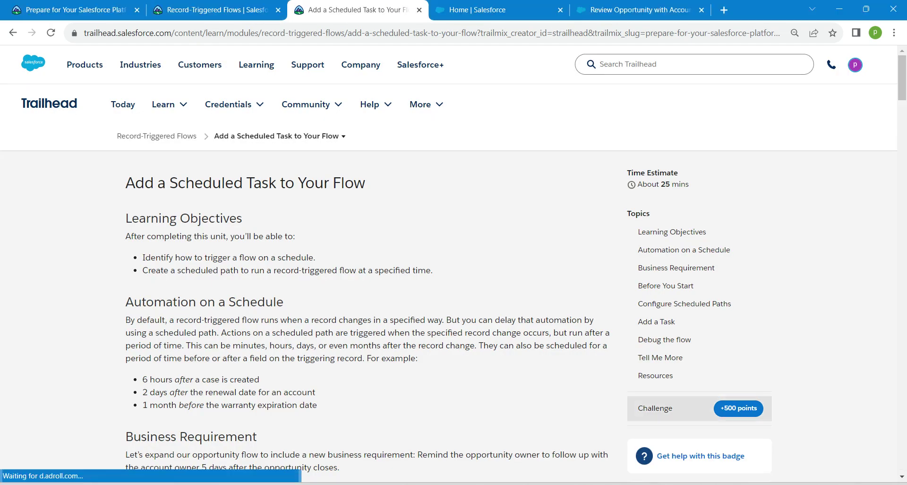
{"action": "scroll", "coordinate": [369, 284], "scroll_direction": "down", "scroll_amount": 4}
{"action": "left_click", "coordinate": [680, 369]}
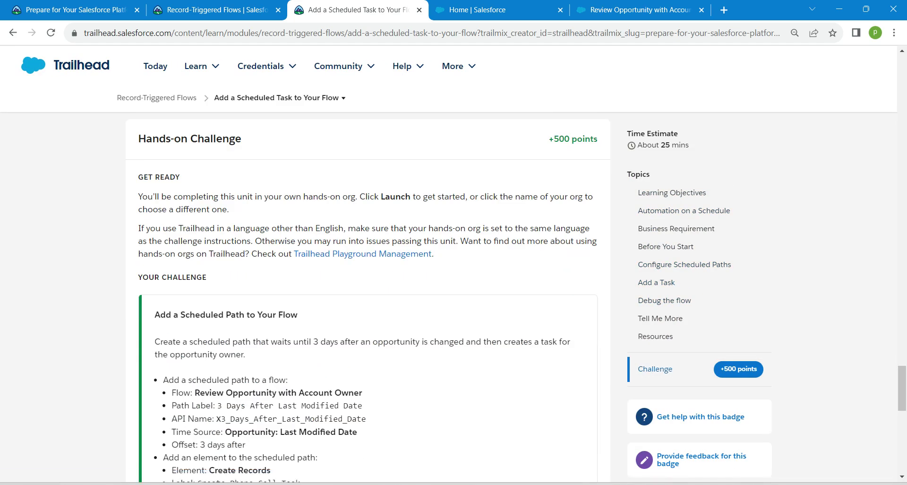
Step: Copy the label "3 Days After Last Modified Date" from the challenge into the new scheduled path, with API name X3_Days_After_Last_Modified_Date
{"action": "left_click_drag", "start_coordinate": [217, 406], "coordinate": [363, 405]}
{"action": "key", "text": "ctrl+c"}
{"action": "left_click", "coordinate": [638, 9]}
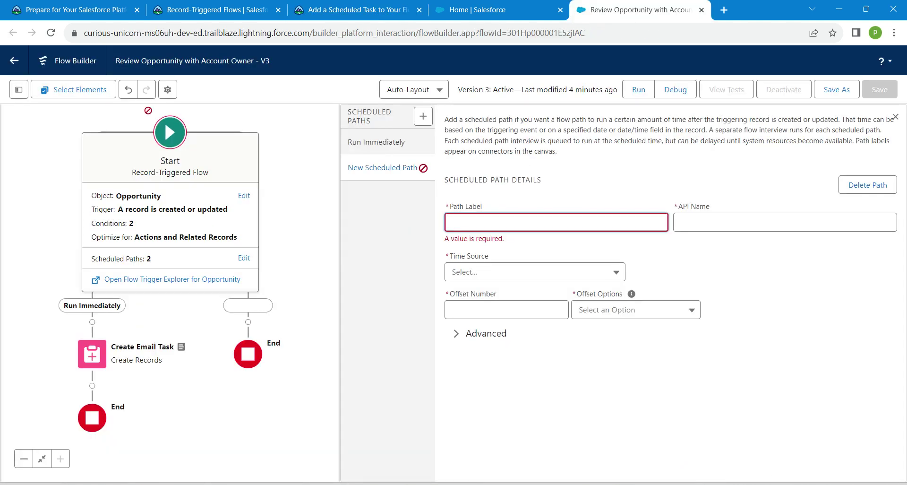
{"action": "key", "text": "ctrl+v"}
{"action": "left_click", "coordinate": [756, 293]}
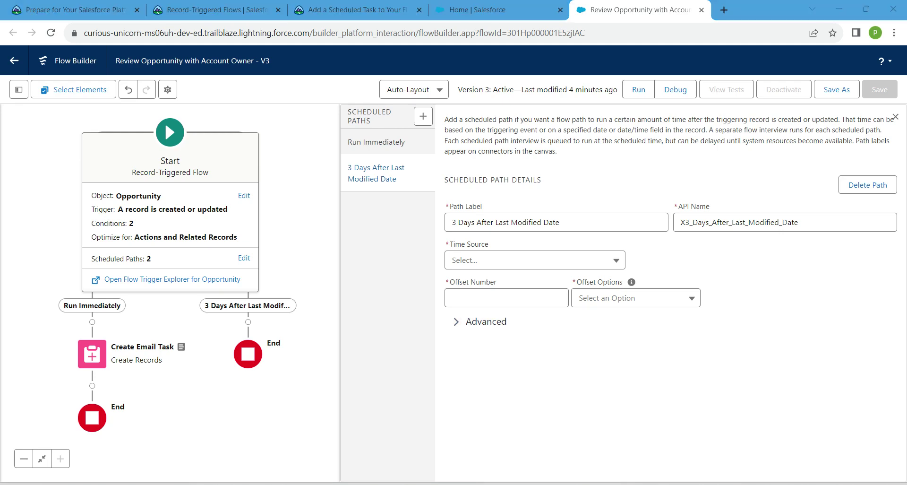
Step: Set the scheduled path's time source to Opportunity: Last Modified Date and its offset to 3 Days After
{"action": "left_click", "coordinate": [534, 260]}
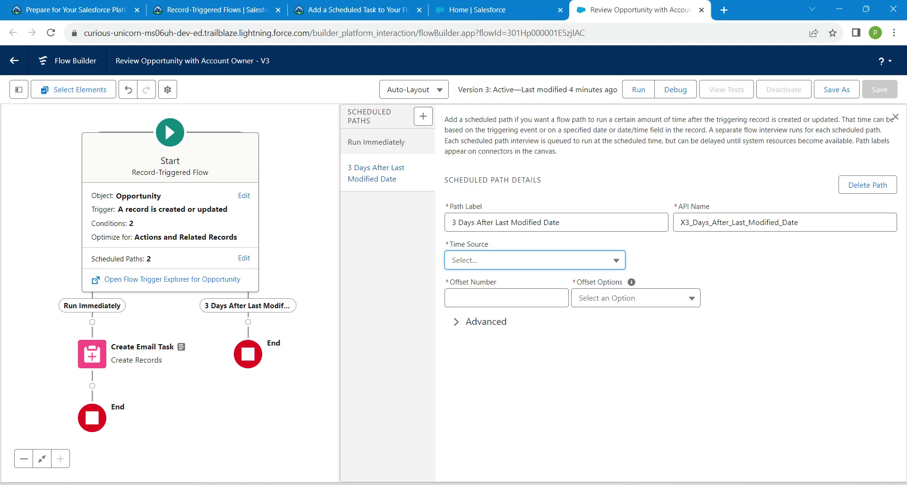
{"action": "left_click", "coordinate": [518, 348]}
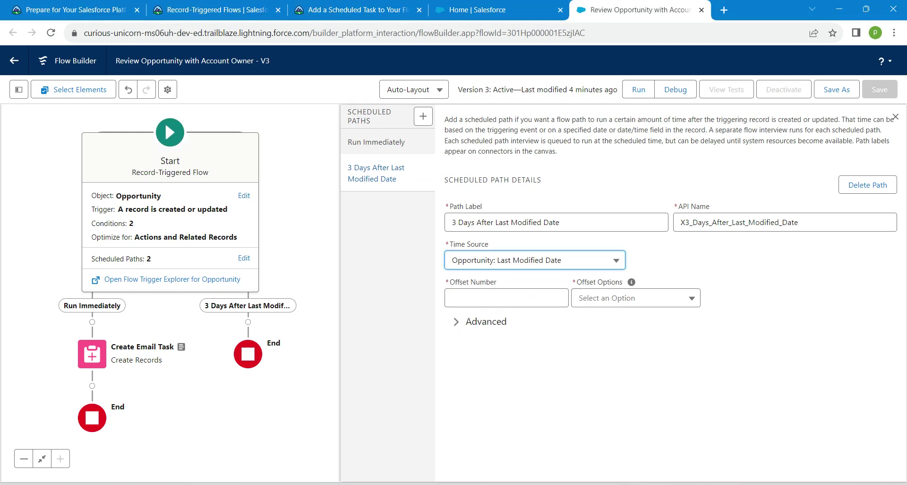
{"action": "left_click", "coordinate": [500, 299]}
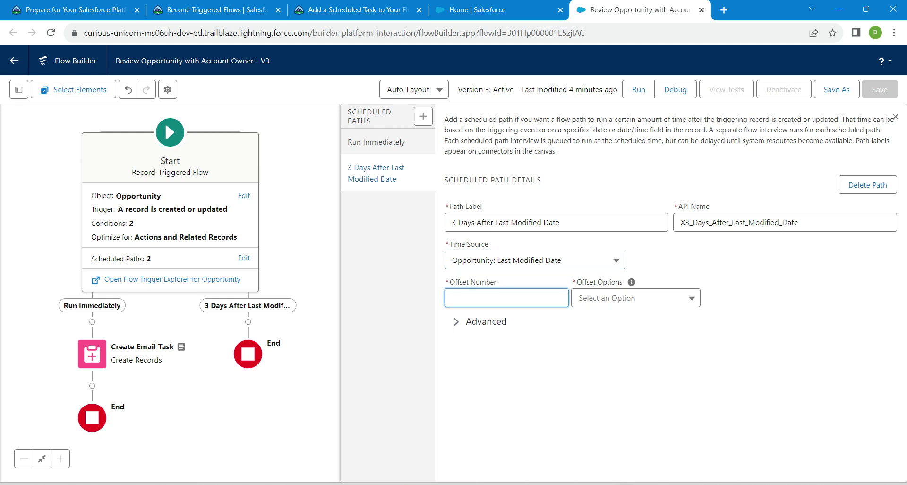
{"action": "type", "text": "3"}
{"action": "left_click", "coordinate": [636, 298]}
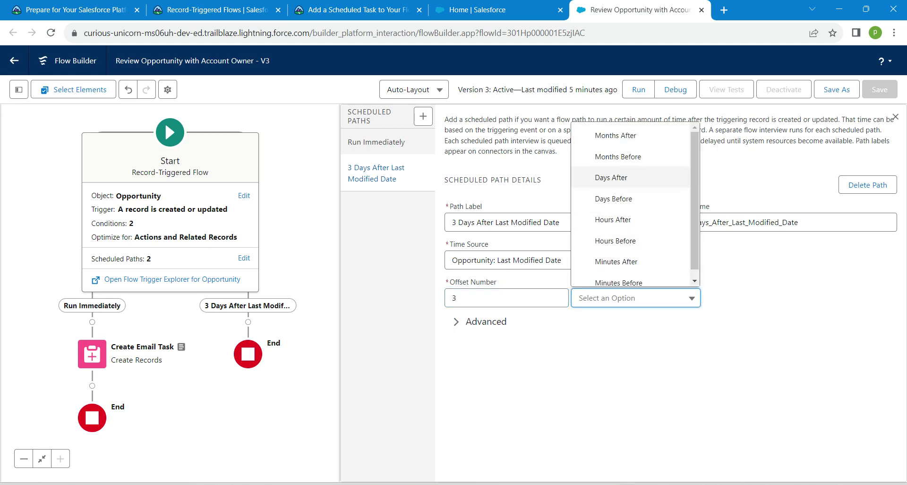
{"action": "key", "text": "Return"}
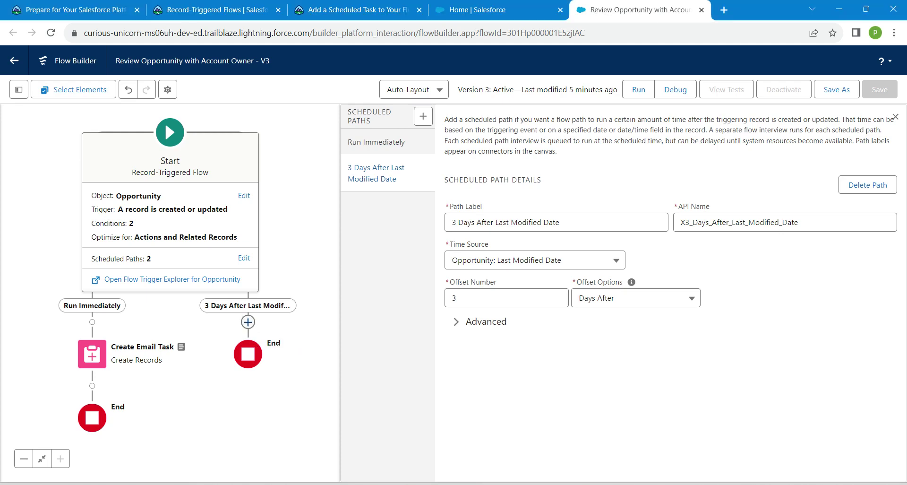
Step: Add a Create Records element to the 3 Days After Last Modified Date path
{"action": "left_click", "coordinate": [248, 322]}
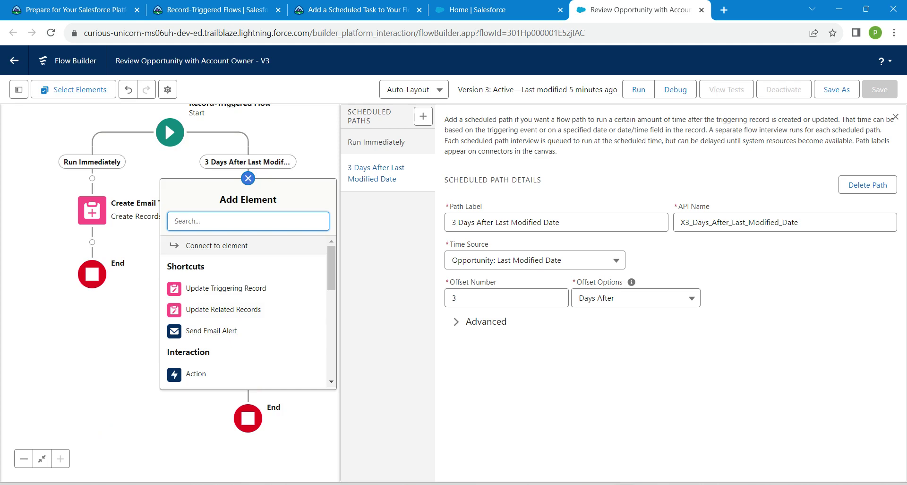
{"action": "type", "text": "create"}
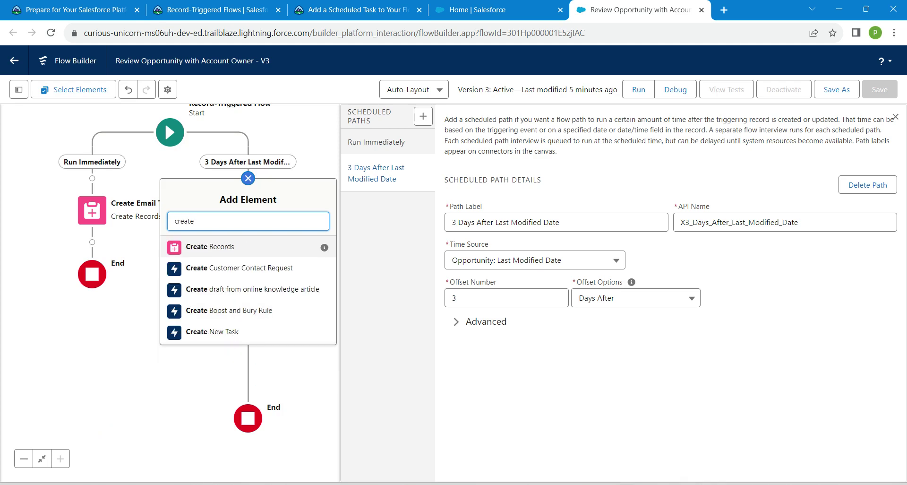
{"action": "left_click", "coordinate": [210, 247]}
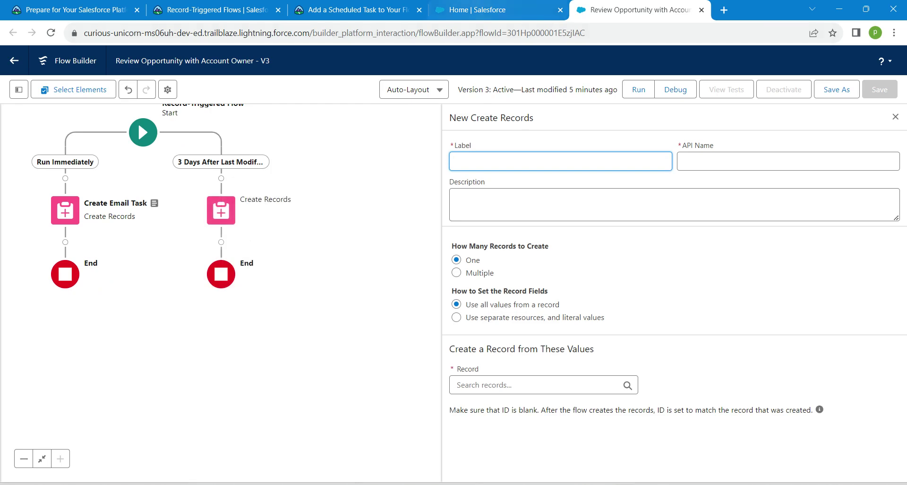
Step: Copy the label "Create Phone Call Task" from the Trailhead challenge into the new Create Records element, with API name Create_Phone_Call_Task
{"action": "left_click", "coordinate": [358, 10]}
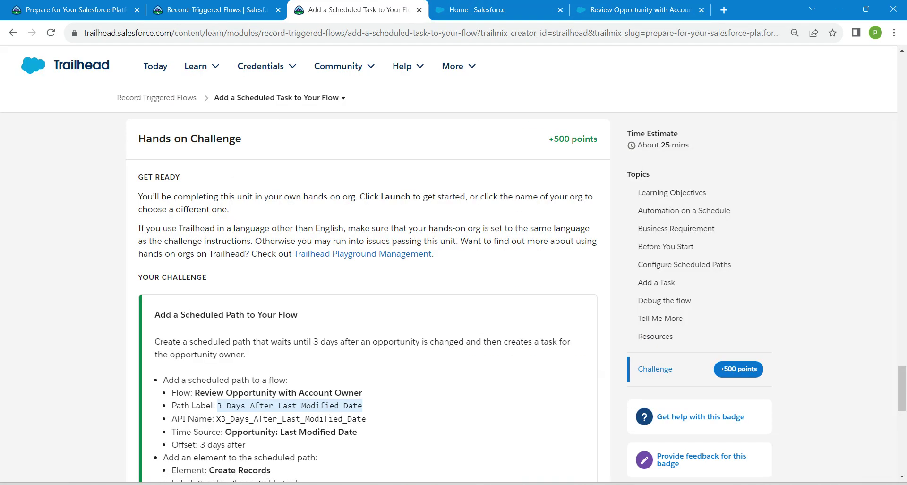
{"action": "scroll", "coordinate": [902, 388], "scroll_direction": "down", "scroll_amount": 4}
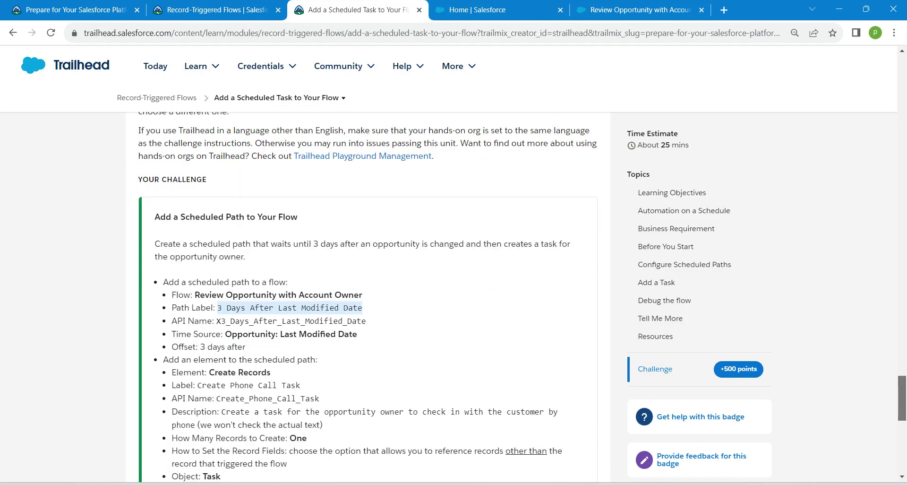
{"action": "left_click_drag", "start_coordinate": [902, 409], "coordinate": [902, 408]}
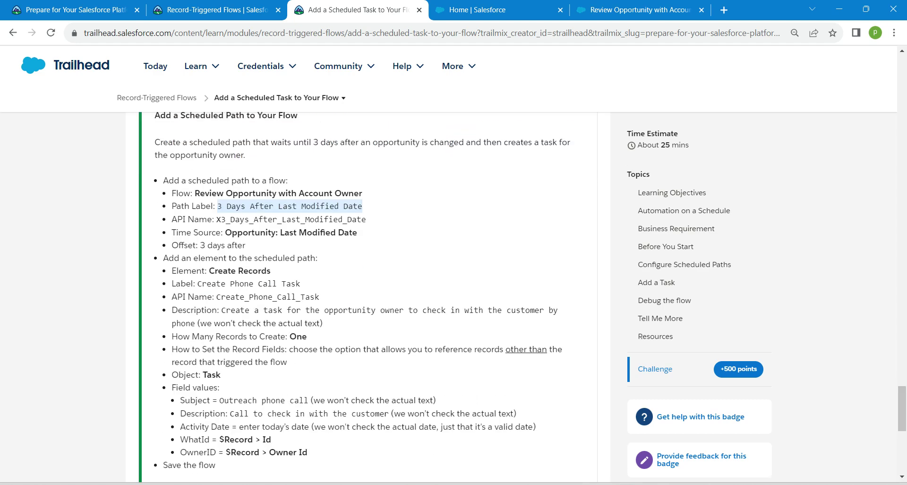
{"action": "left_click", "coordinate": [249, 284]}
{"action": "key", "text": "ctrl+c"}
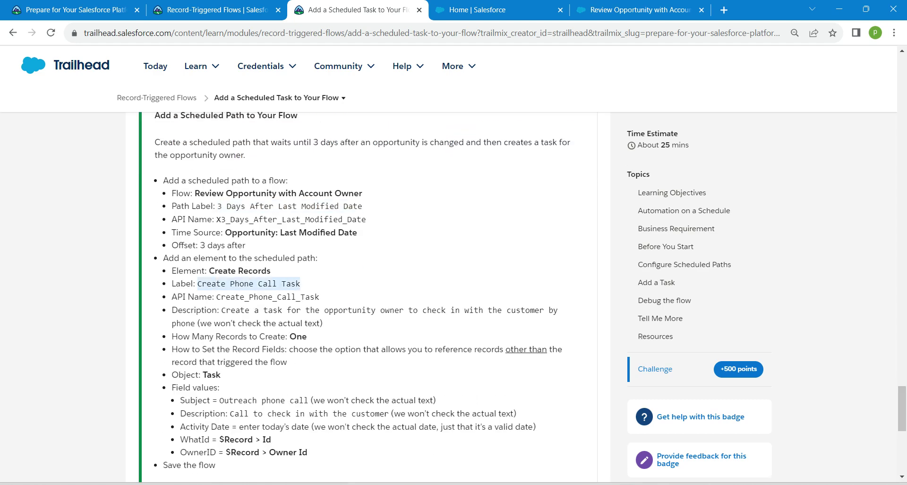
{"action": "left_click", "coordinate": [638, 10]}
{"action": "key", "text": "ctrl+v"}
{"action": "key", "text": "Tab"}
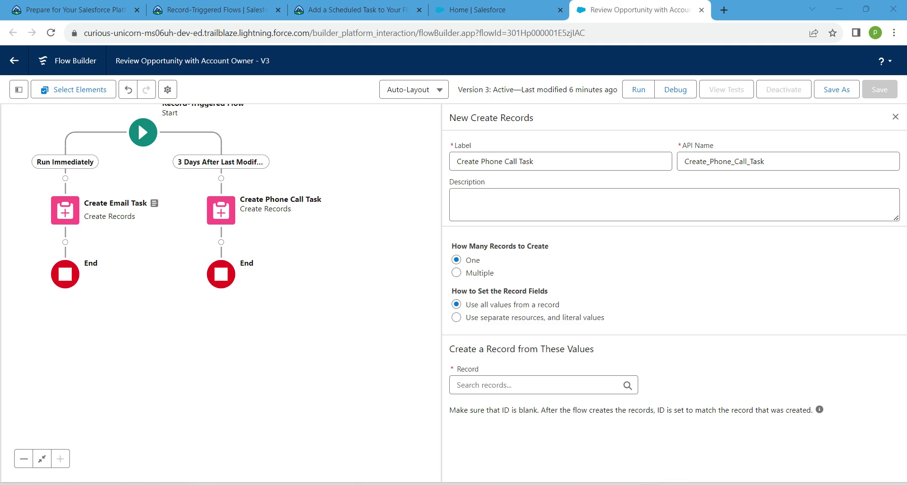
Step: Set the record fields to use separate resources and literal values, and choose Task as the object to create
{"action": "left_click", "coordinate": [457, 318]}
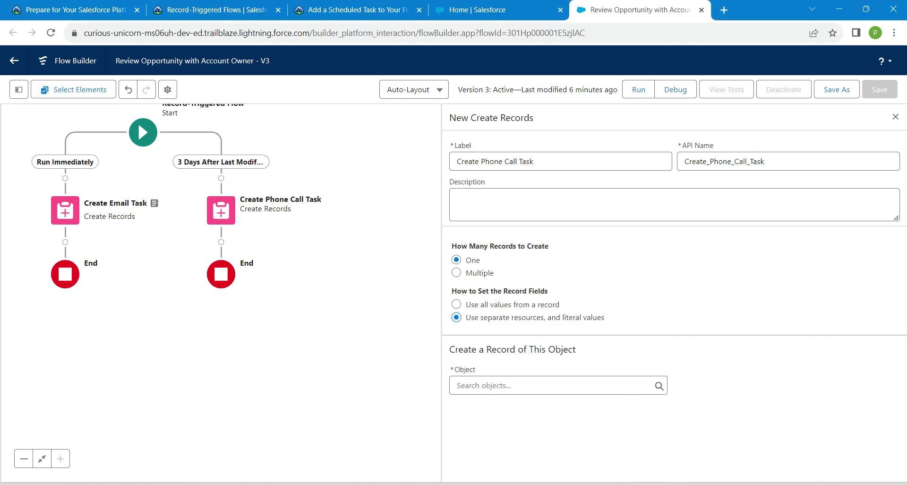
{"action": "left_click", "coordinate": [497, 385]}
{"action": "type", "text": "task"}
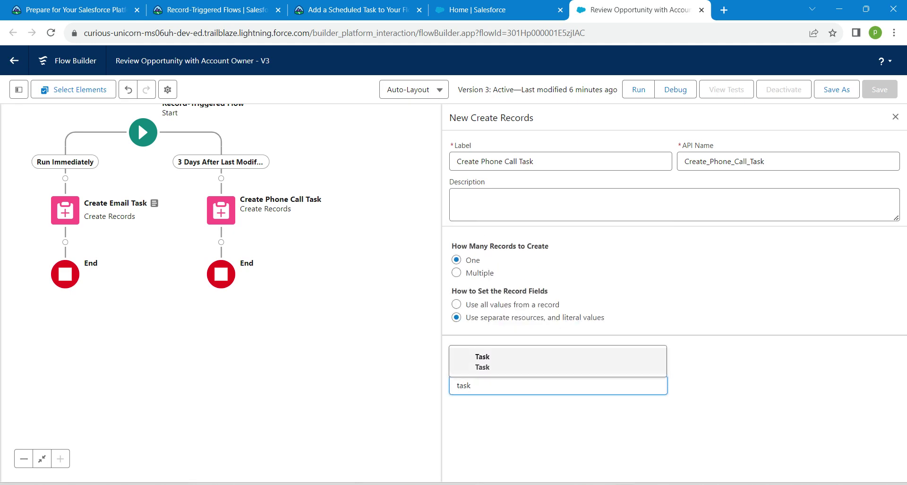
{"action": "left_click", "coordinate": [483, 362]}
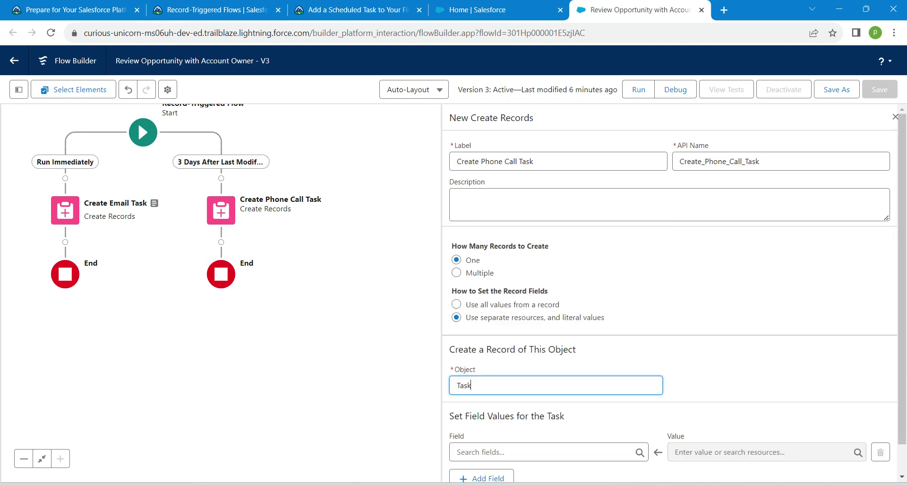
Step: Copy the challenge's description "Create a task for the opportunity owner to check in with the customer by phone" into the element's description
{"action": "left_click", "coordinate": [520, 204]}
{"action": "left_click", "coordinate": [357, 10]}
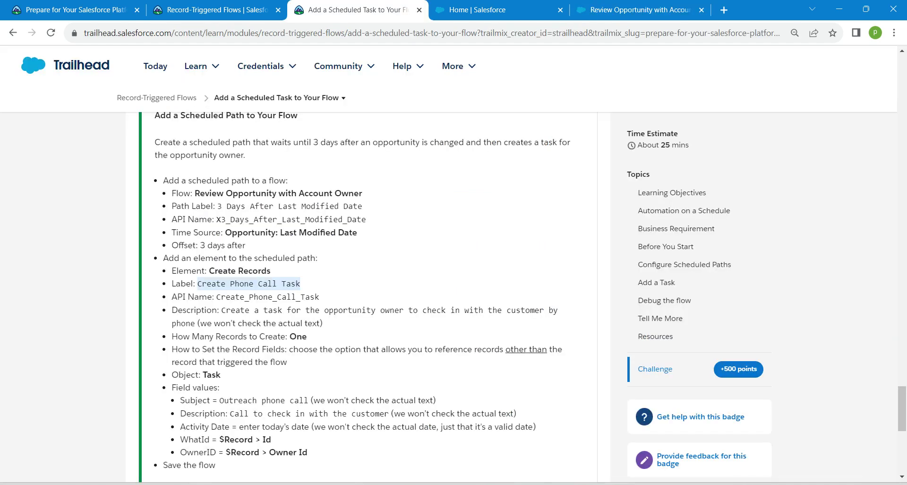
{"action": "left_click_drag", "start_coordinate": [222, 310], "coordinate": [195, 323]}
{"action": "key", "text": "ctrl+c"}
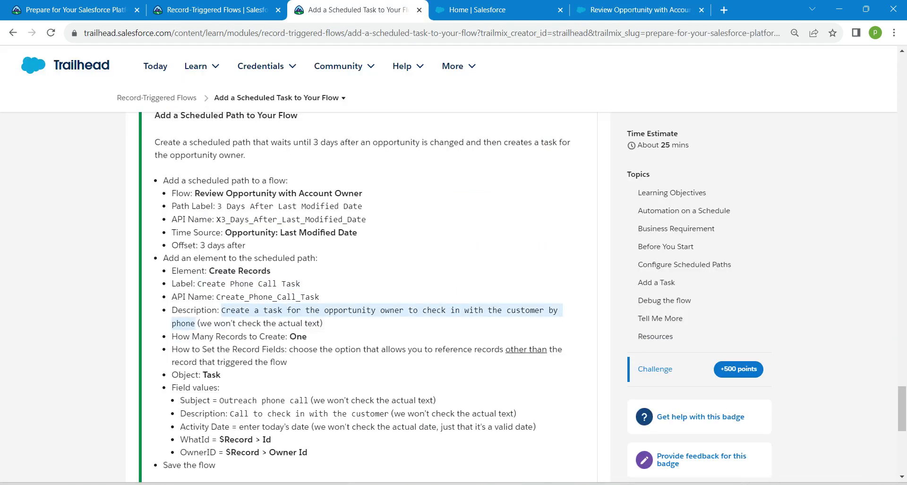
{"action": "left_click", "coordinate": [633, 10]}
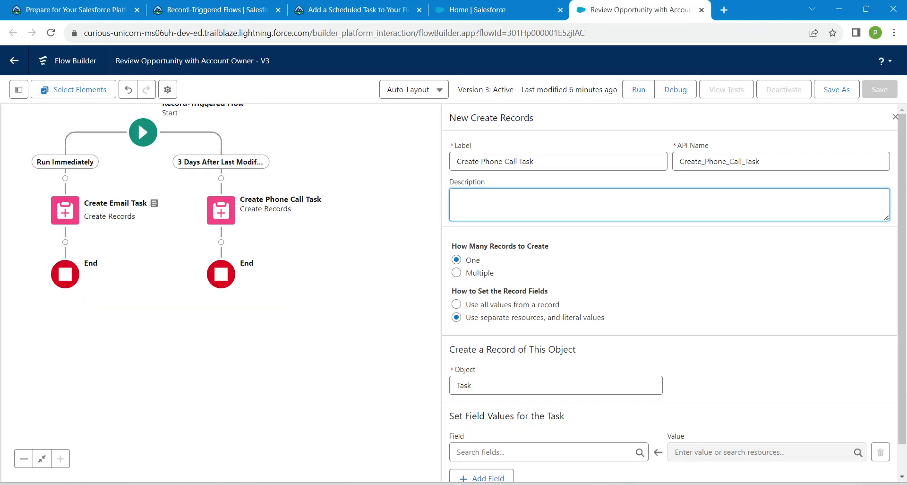
{"action": "key", "text": "ctrl+v"}
{"action": "left_click", "coordinate": [699, 278]}
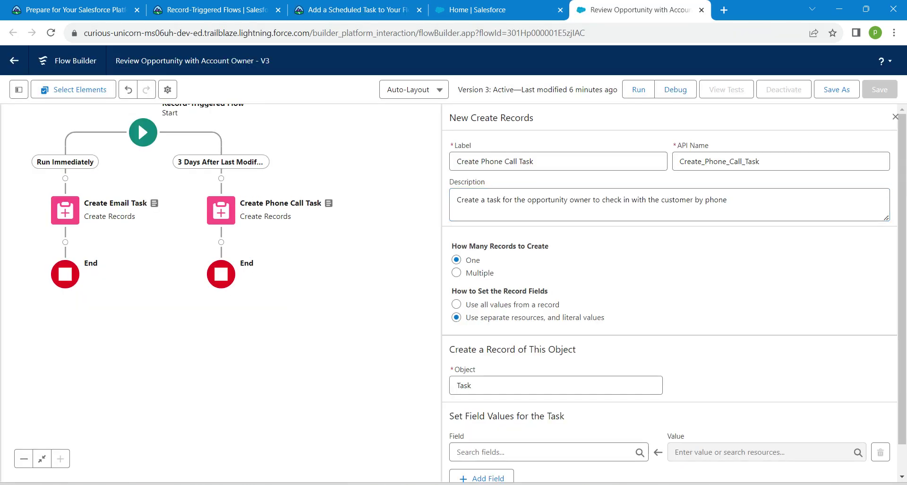
Step: Choose Subject as the first field to set for the new Task record
{"action": "left_click_drag", "start_coordinate": [903, 246], "coordinate": [902, 276]}
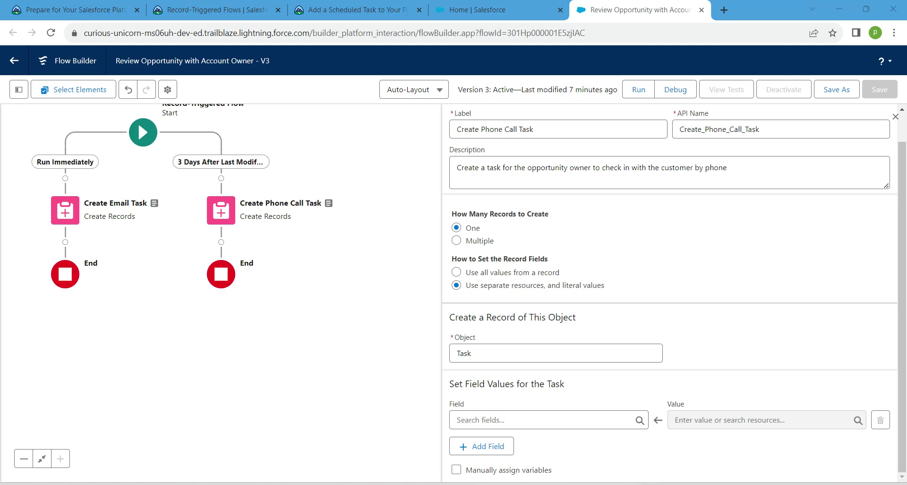
{"action": "left_click", "coordinate": [543, 419]}
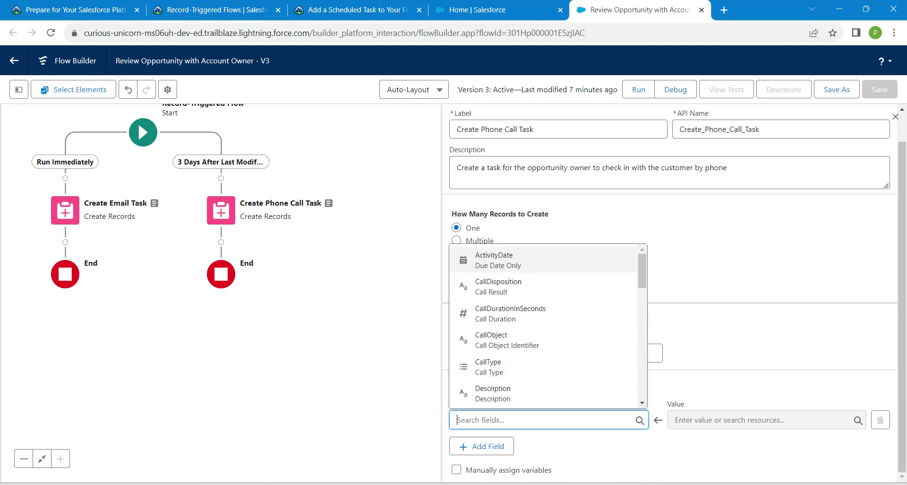
{"action": "type", "text": "sub"}
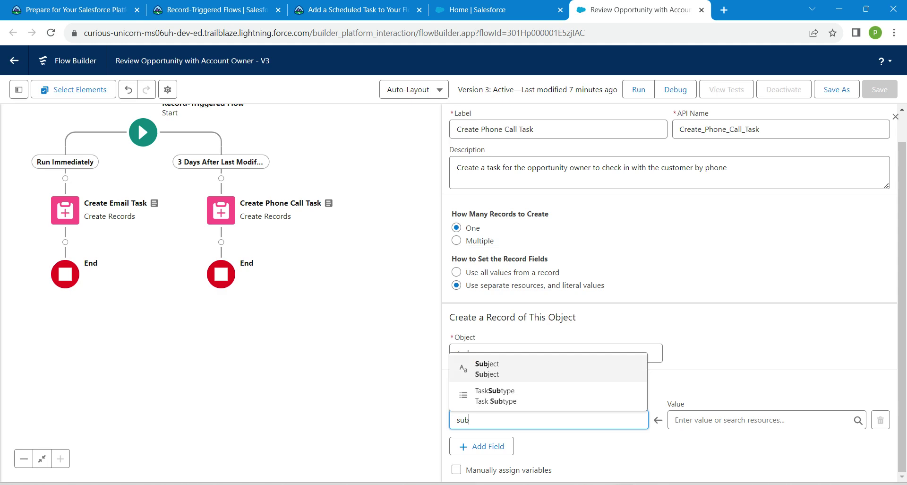
{"action": "key", "text": "Return"}
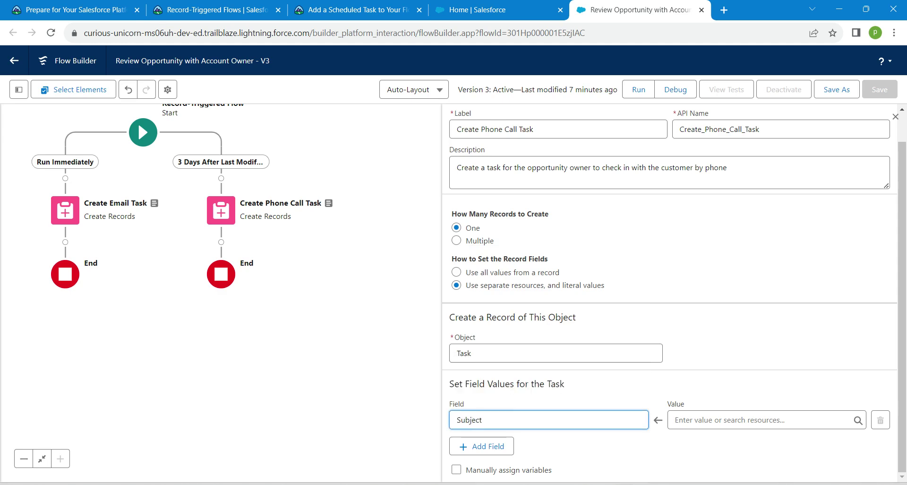
Step: Add a second field row for the Task and choose Description as its field
{"action": "left_click", "coordinate": [482, 446]}
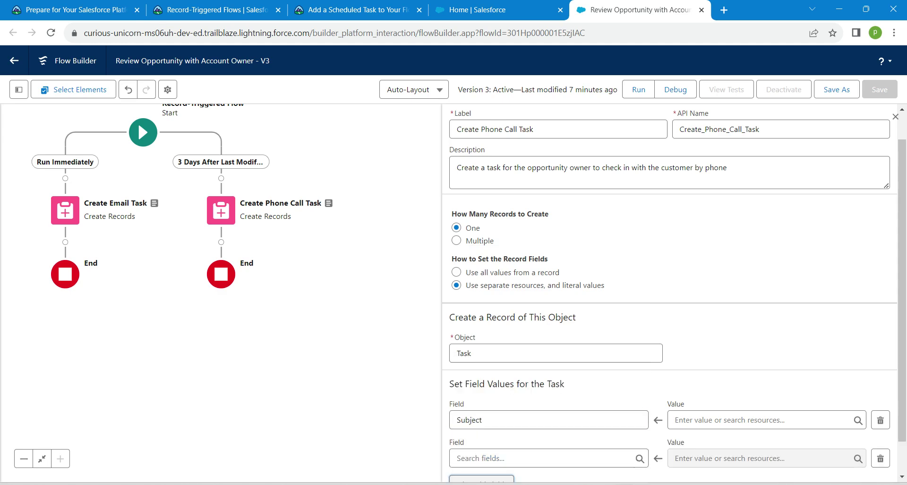
{"action": "scroll", "coordinate": [670, 293], "scroll_direction": "down", "scroll_amount": 1}
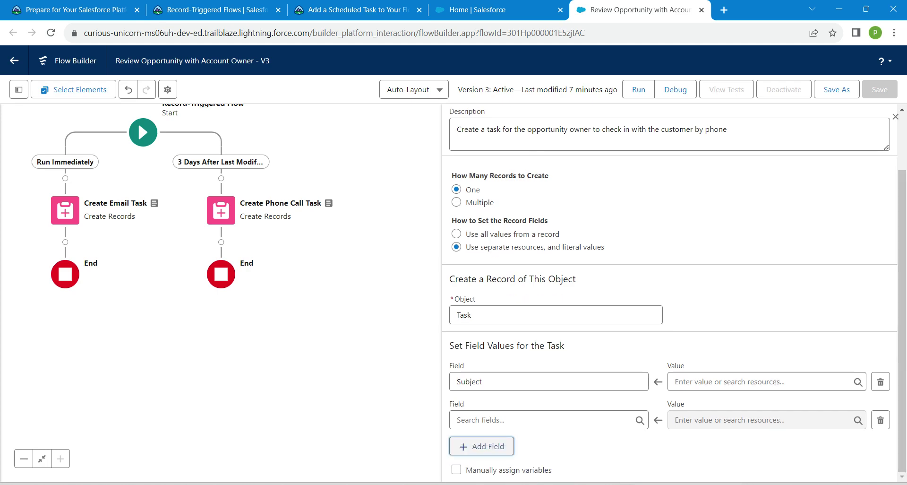
{"action": "left_click", "coordinate": [520, 420]}
{"action": "type", "text": "des"}
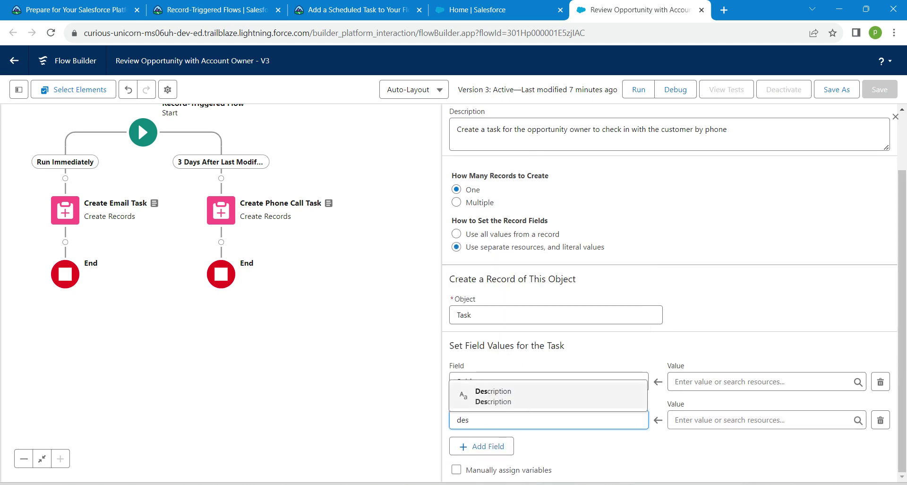
{"action": "left_click", "coordinate": [501, 396]}
Step: Add a third field row for the Task and choose ActivityDate as its field
{"action": "left_click", "coordinate": [482, 446]}
{"action": "key", "text": "Return"}
{"action": "left_click", "coordinate": [519, 458]}
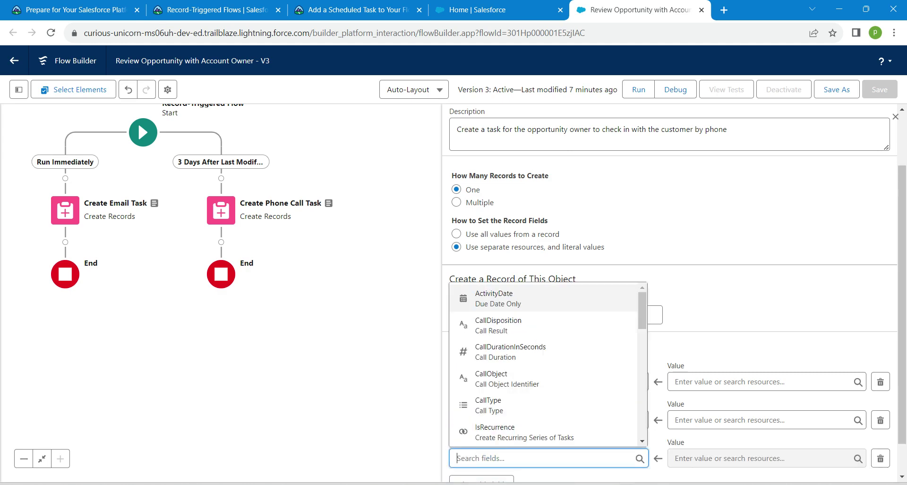
{"action": "type", "text": "acti"}
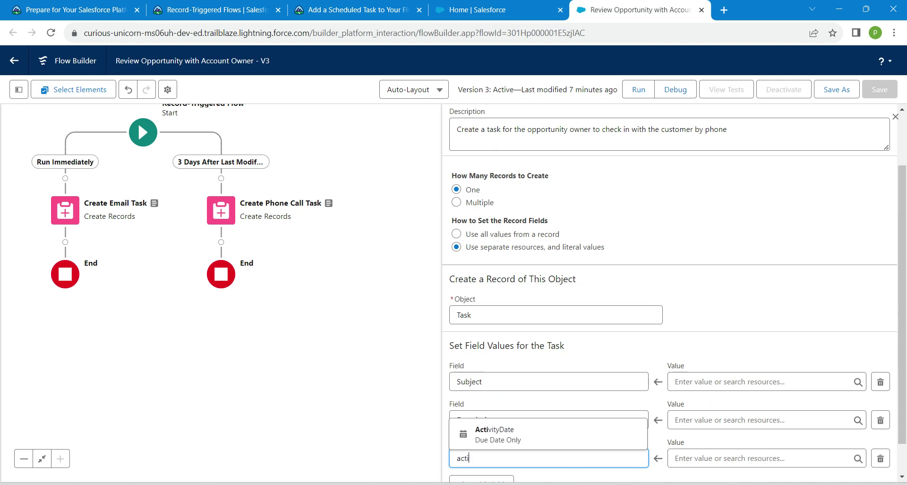
{"action": "key", "text": "Return"}
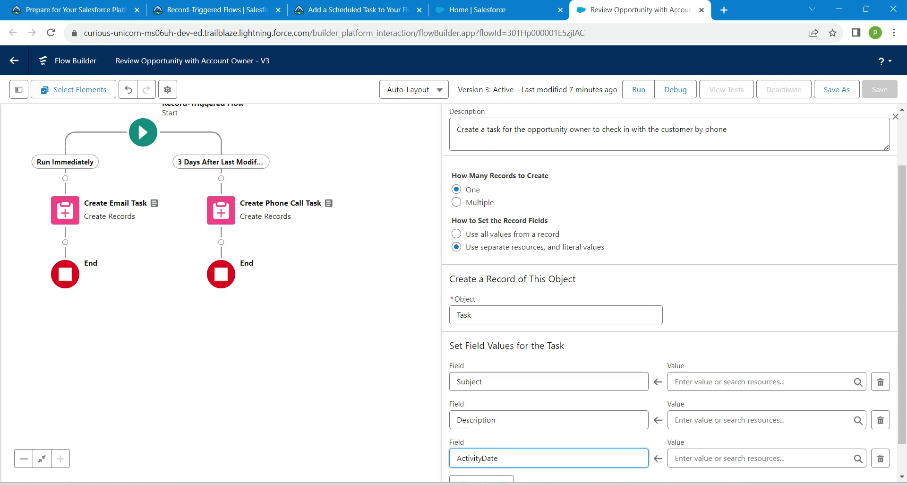
Step: Add a fourth field row for the Task and choose WhatId as its field
{"action": "left_click_drag", "start_coordinate": [903, 303], "coordinate": [902, 332]}
{"action": "left_click", "coordinate": [481, 446]}
{"action": "left_click", "coordinate": [501, 458]}
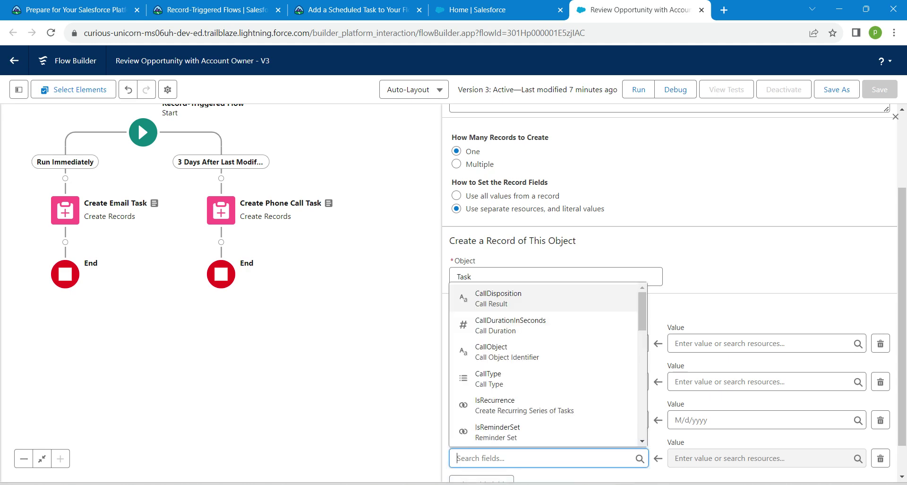
{"action": "type", "text": "whati"}
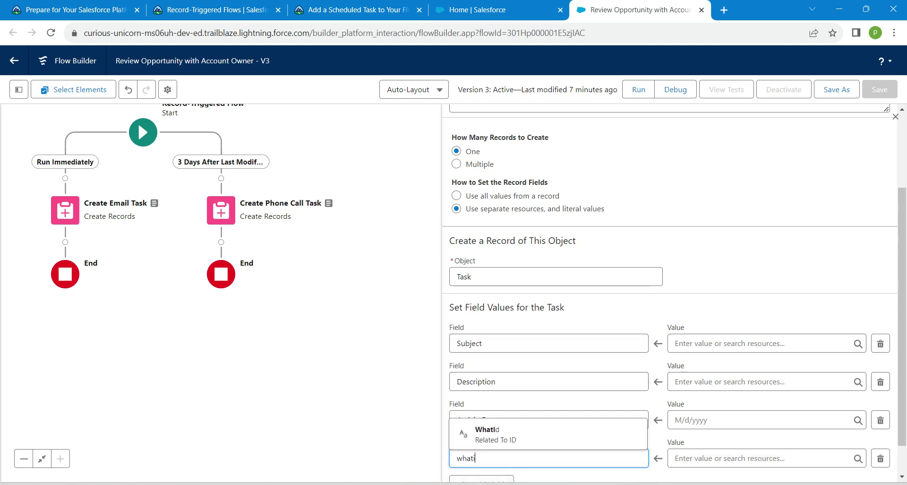
{"action": "type", "text": "d"}
{"action": "key", "text": "Down"}
{"action": "key", "text": "Return"}
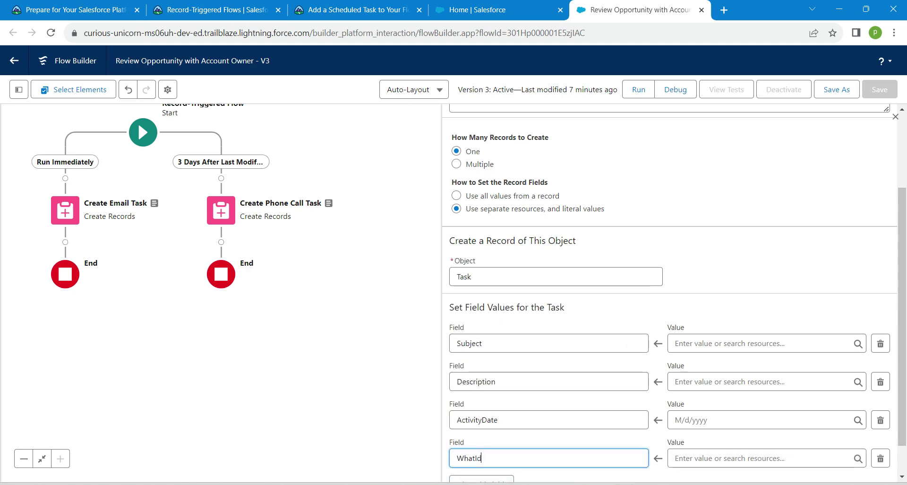
Step: Add a fifth field row for the Task and choose OwnerId as its field
{"action": "left_click_drag", "start_coordinate": [903, 331], "coordinate": [903, 358]}
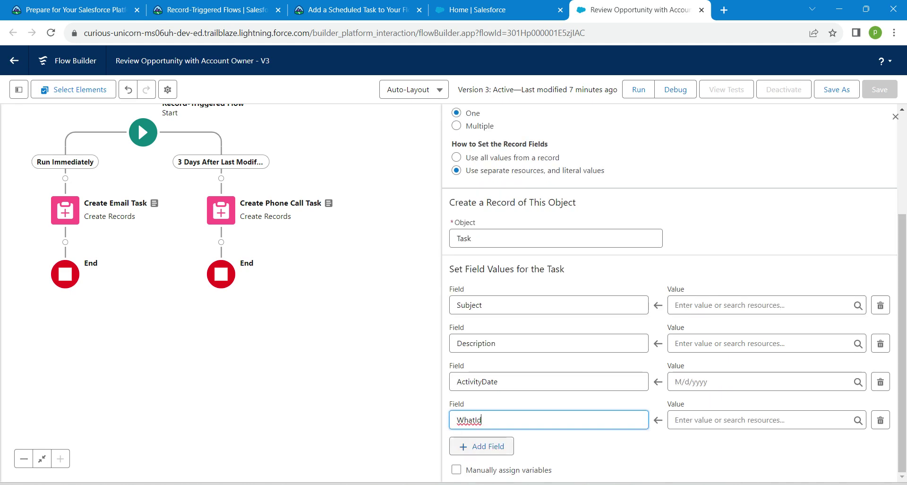
{"action": "left_click", "coordinate": [481, 446]}
{"action": "key", "text": "Return"}
{"action": "left_click", "coordinate": [548, 458]}
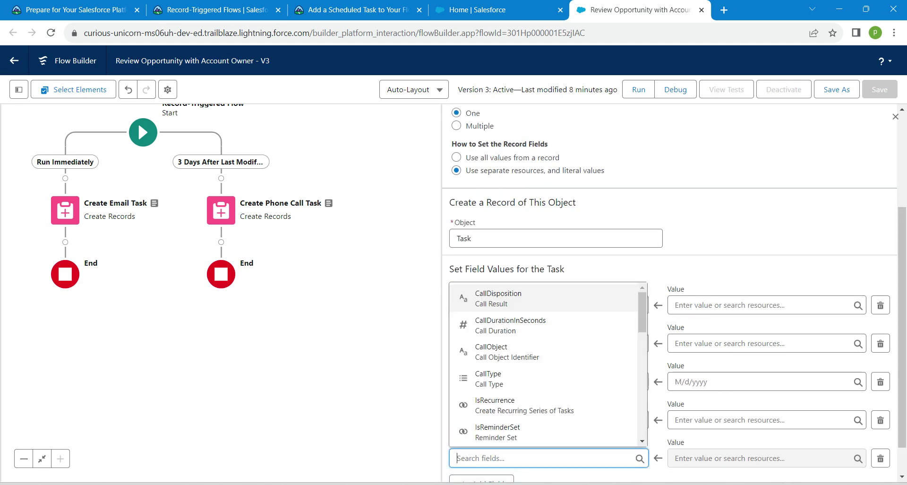
{"action": "type", "text": "ownerId"}
{"action": "key", "text": "Return"}
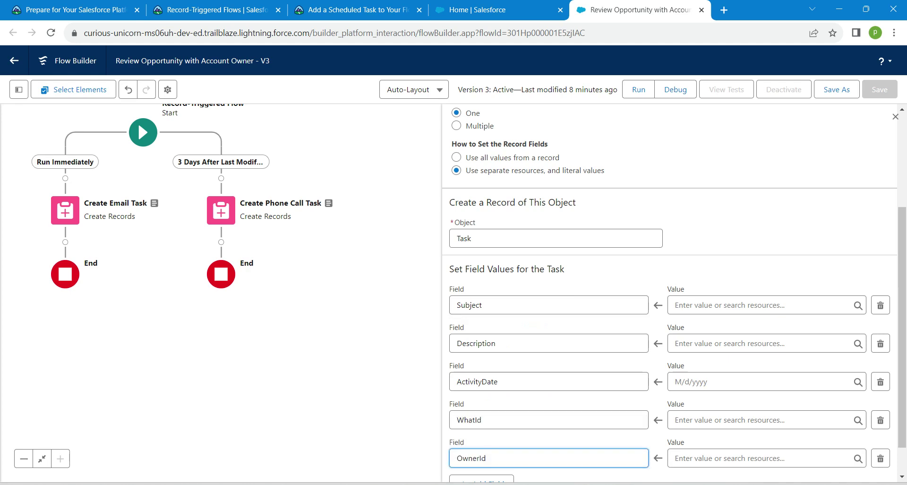
Step: Copy the subject text "Outreach phone call" from the Trailhead challenge into the value of the Task's Subject field
{"action": "left_click", "coordinate": [761, 305]}
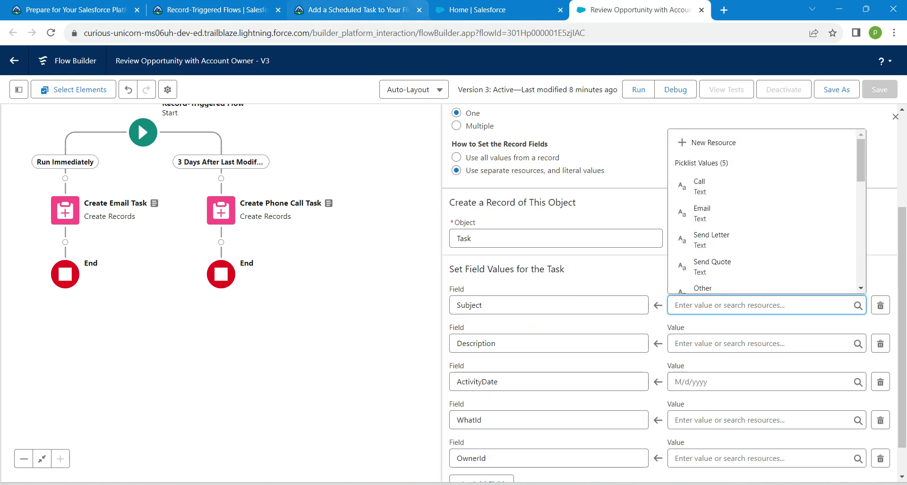
{"action": "left_click", "coordinate": [358, 9]}
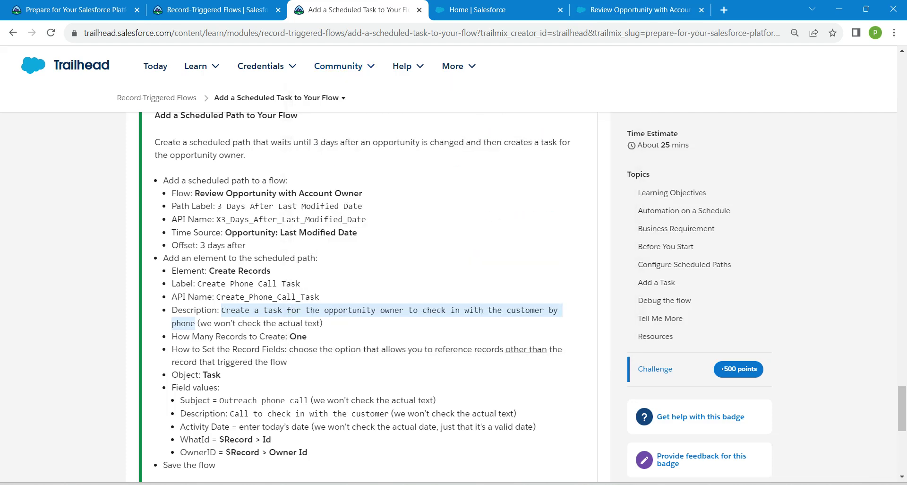
{"action": "left_click_drag", "start_coordinate": [219, 400], "coordinate": [308, 400]}
{"action": "key", "text": "ctrl+c"}
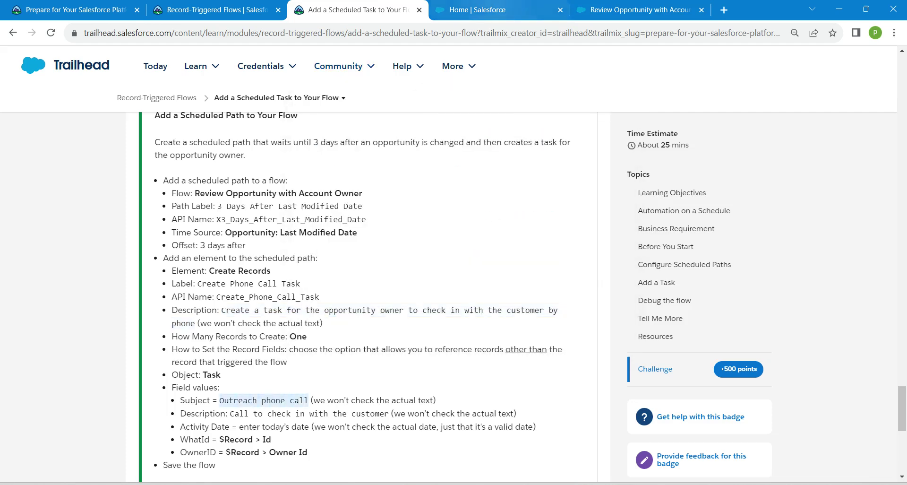
{"action": "left_click_drag", "start_coordinate": [610, 10], "coordinate": [471, 9]}
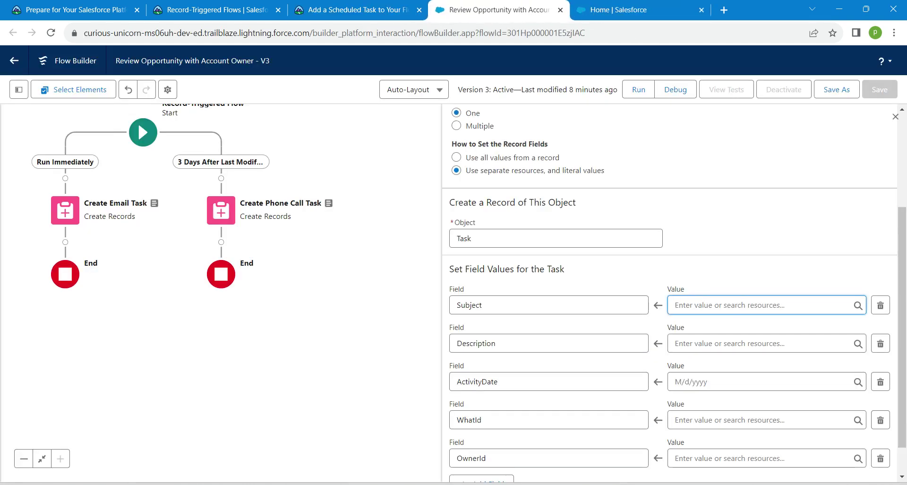
{"action": "key", "text": "ctrl+v"}
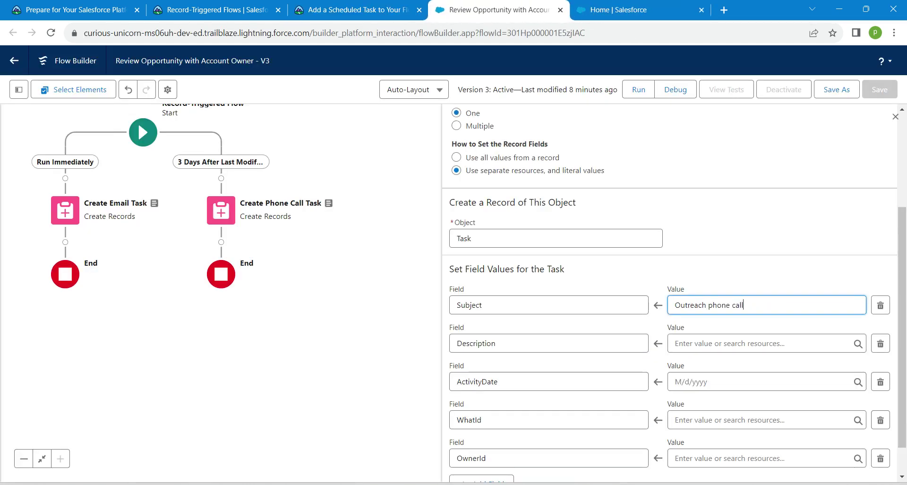
Step: Copy "Call to check in with the customer" from the Trailhead challenge into the value of the Task's Description field
{"action": "left_click", "coordinate": [756, 343]}
{"action": "left_click", "coordinate": [368, 9]}
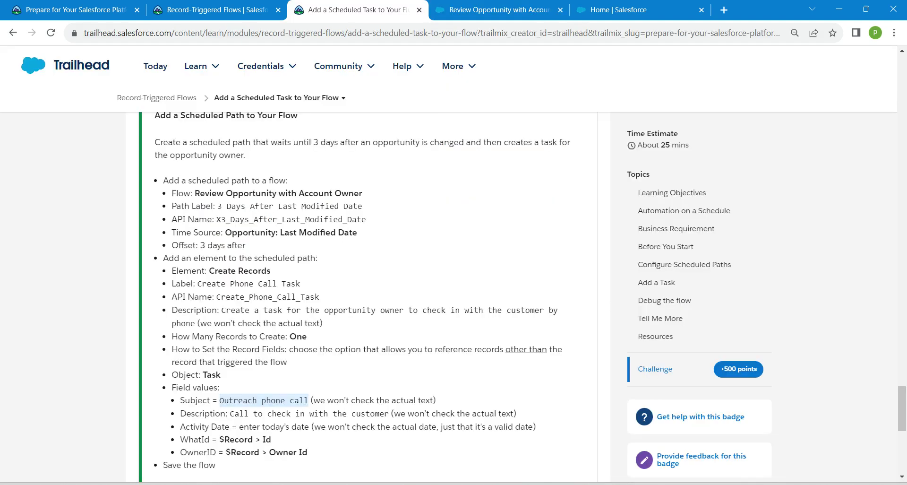
{"action": "left_click_drag", "start_coordinate": [230, 413], "coordinate": [389, 414]}
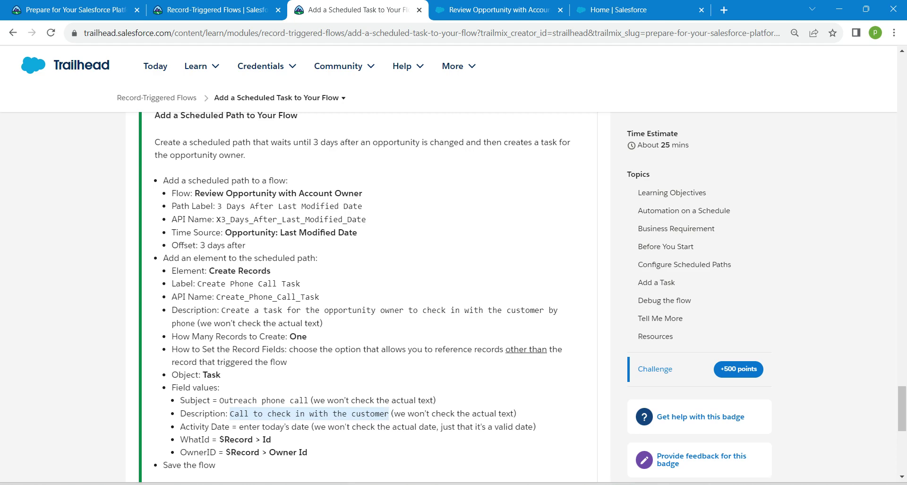
{"action": "key", "text": "ctrl+c"}
{"action": "left_click", "coordinate": [496, 9]}
{"action": "key", "text": "ctrl+v"}
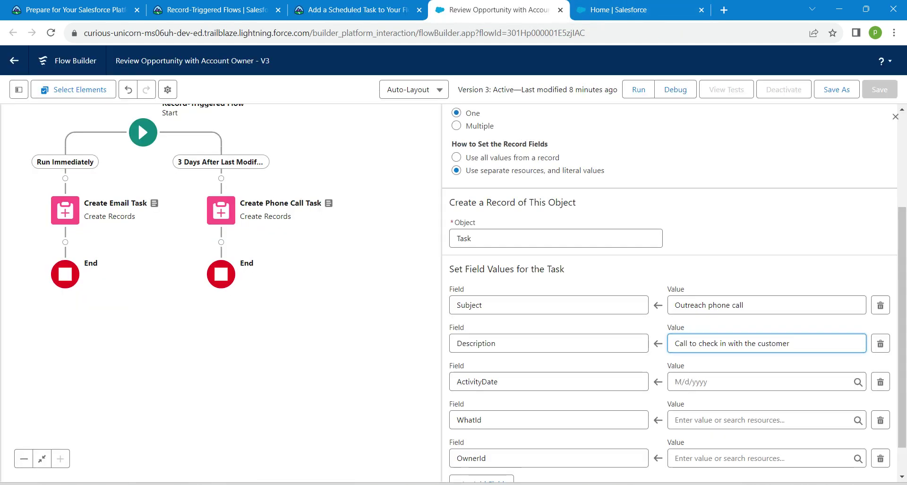
Step: Set the value of the Task's ActivityDate field to 10/24/2023
{"action": "left_click", "coordinate": [746, 382]}
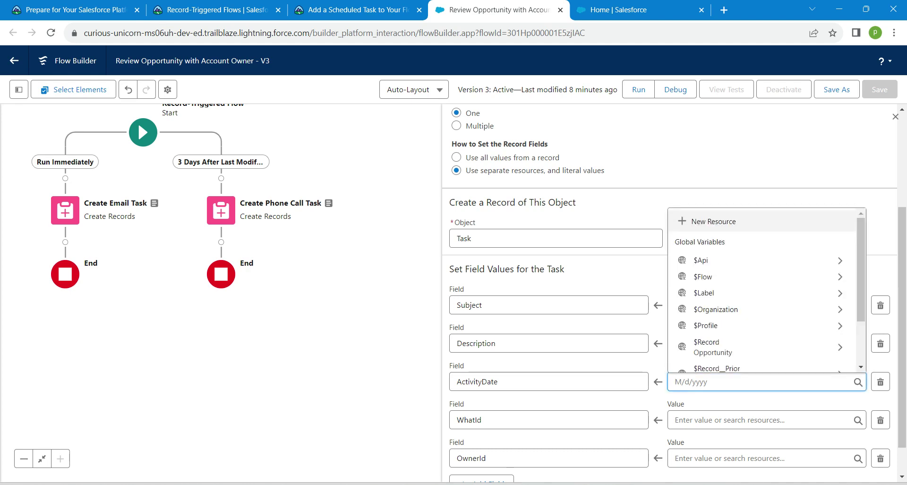
{"action": "type", "text": "10"}
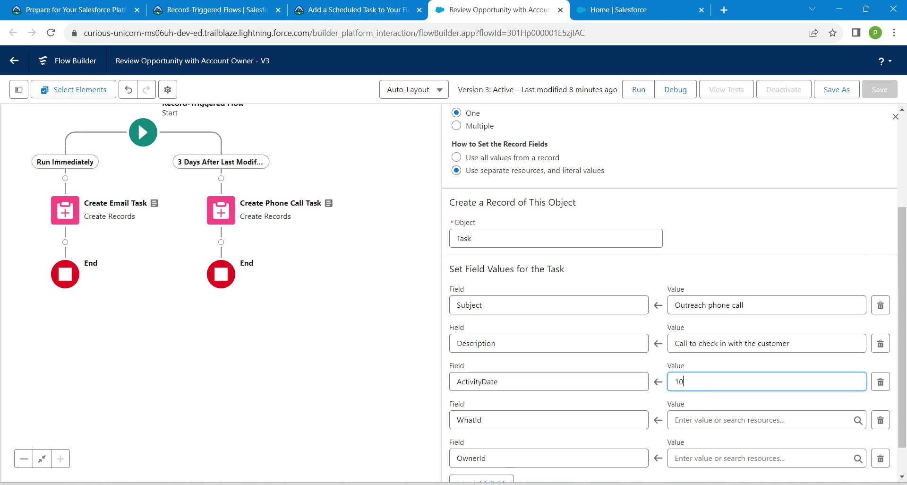
{"action": "type", "text": "/24/2023"}
Step: Set the value of the Task's WhatId field to the triggering record's Opportunity ID ($Record > Id)
{"action": "left_click", "coordinate": [747, 419]}
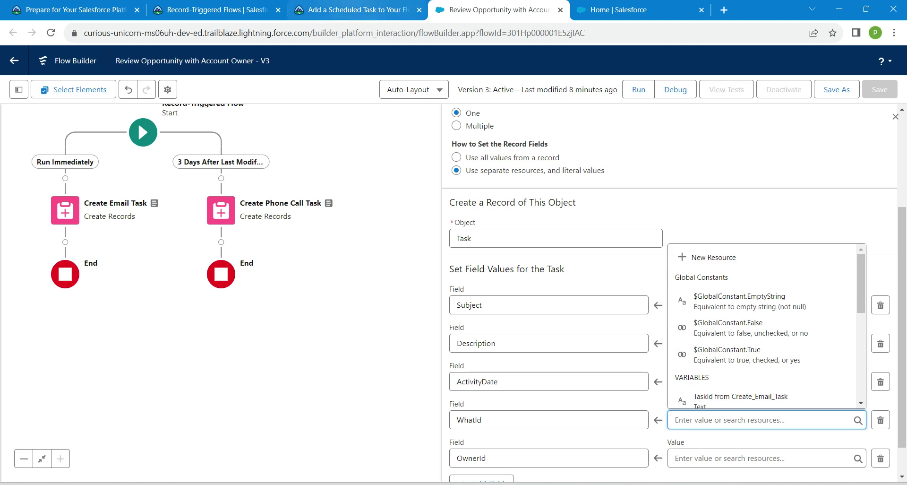
{"action": "key", "text": "alt+Tab"}
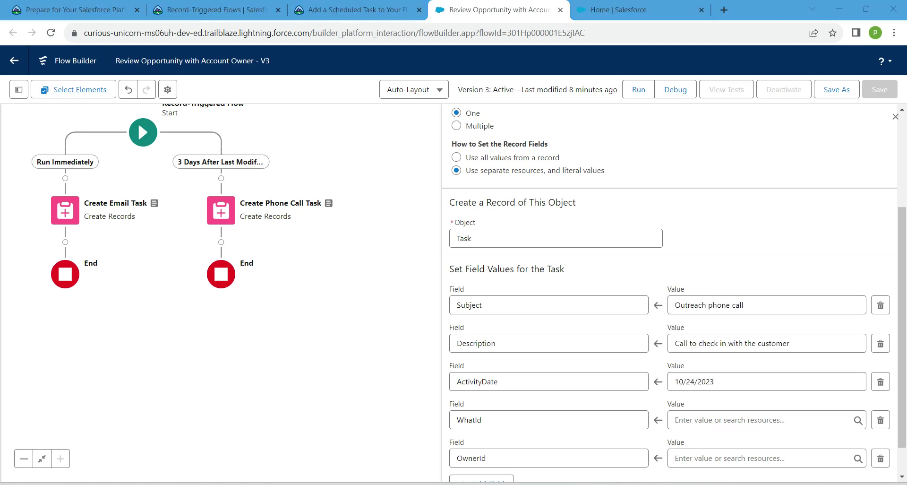
{"action": "key", "text": "alt+Tab"}
{"action": "type", "text": "rec"}
{"action": "left_click", "coordinate": [756, 368]}
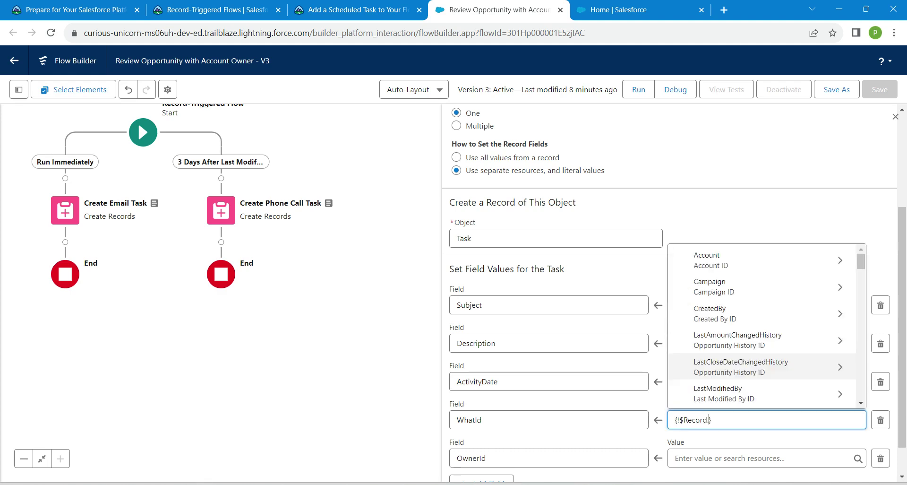
{"action": "scroll", "coordinate": [756, 369], "scroll_direction": "down", "scroll_amount": 3}
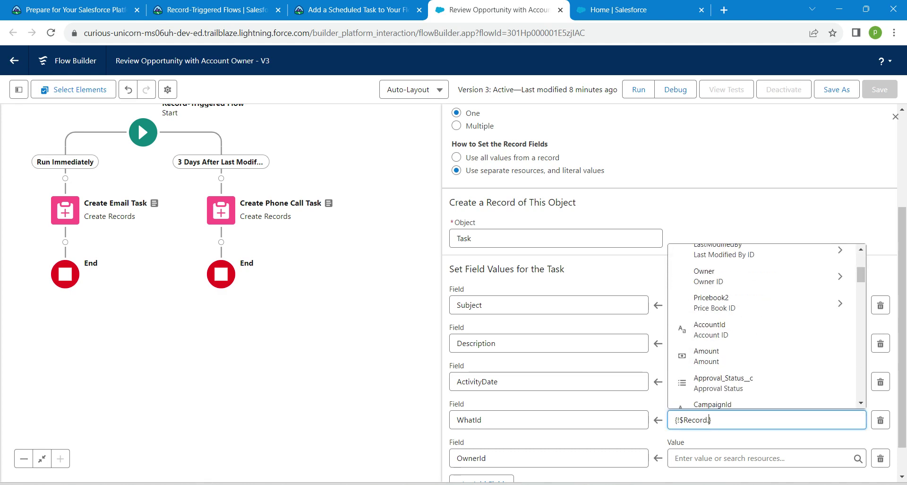
{"action": "scroll", "coordinate": [763, 326], "scroll_direction": "down", "scroll_amount": 8}
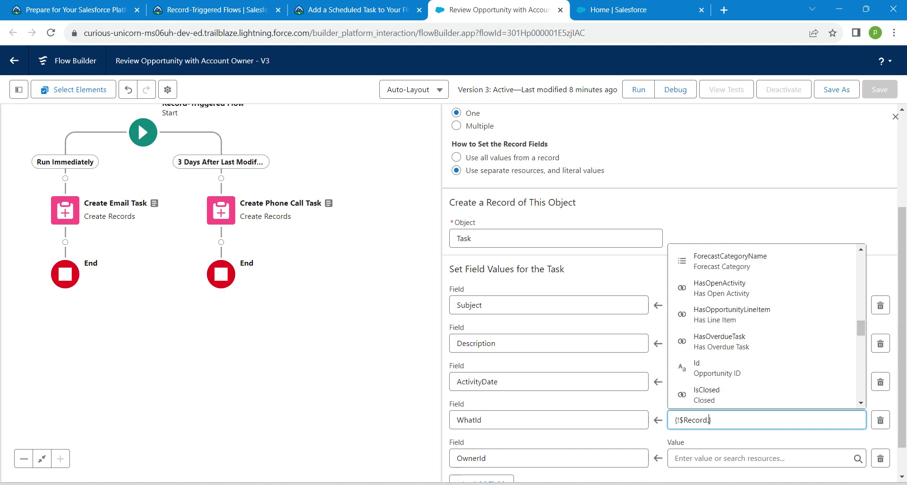
{"action": "scroll", "coordinate": [709, 419], "scroll_direction": "down", "scroll_amount": 2}
{"action": "scroll", "coordinate": [765, 326], "scroll_direction": "down", "scroll_amount": 5}
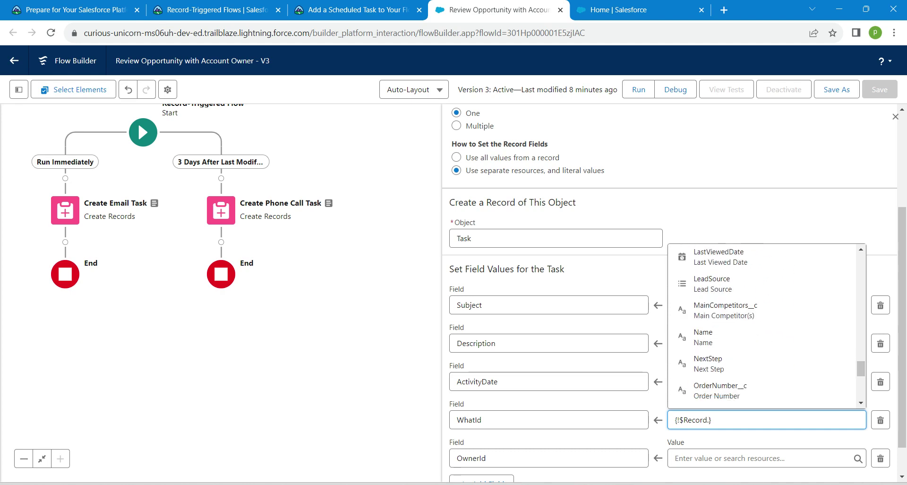
{"action": "scroll", "coordinate": [765, 326], "scroll_direction": "down", "scroll_amount": 3}
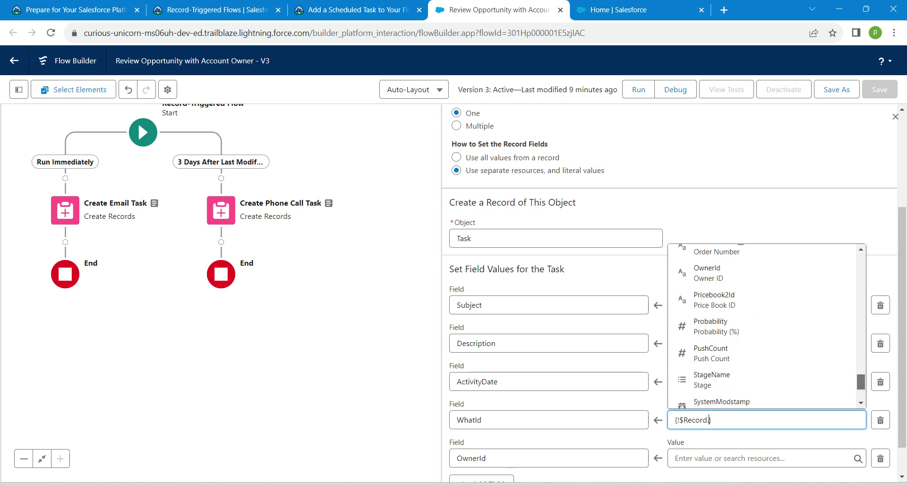
{"action": "scroll", "coordinate": [861, 380], "scroll_direction": "up", "scroll_amount": 2}
{"action": "scroll", "coordinate": [766, 326], "scroll_direction": "down", "scroll_amount": 3}
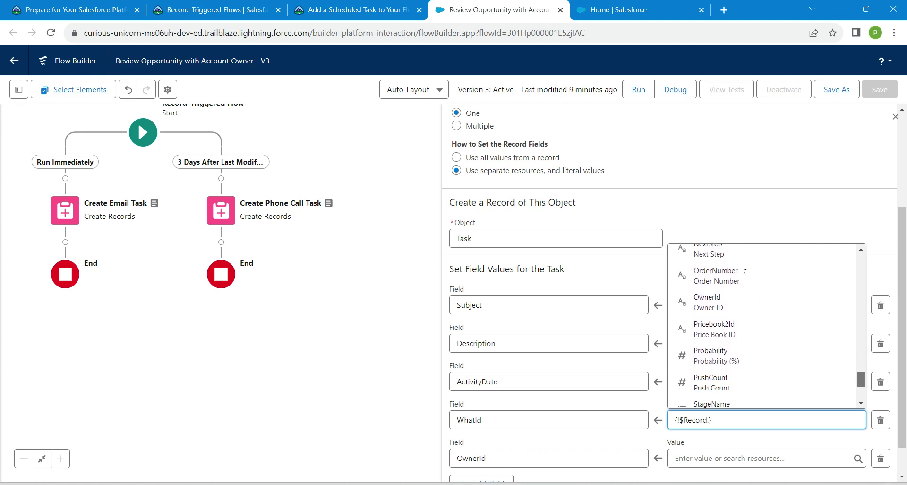
{"action": "scroll", "coordinate": [766, 326], "scroll_direction": "up", "scroll_amount": 6}
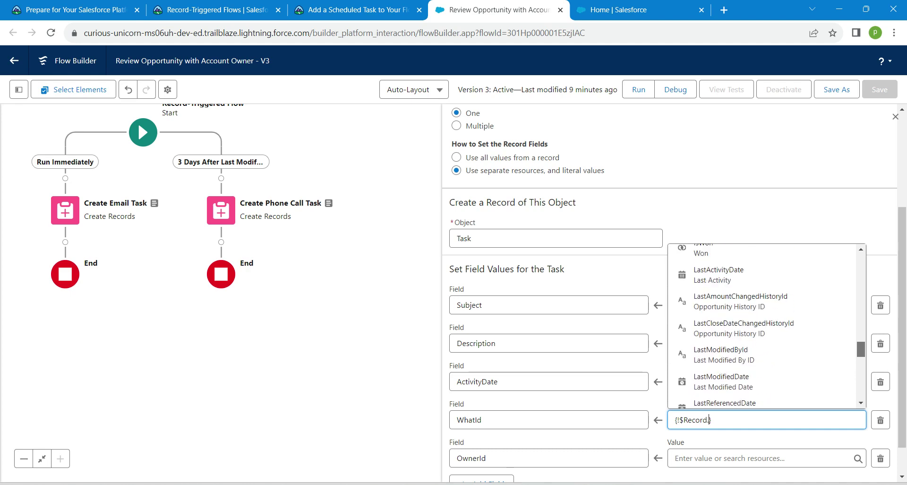
{"action": "scroll", "coordinate": [766, 326], "scroll_direction": "up", "scroll_amount": 3}
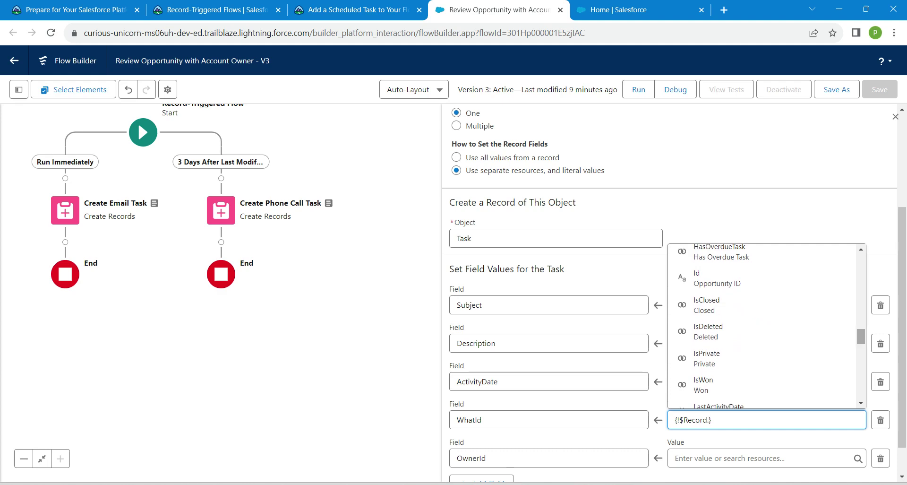
{"action": "left_click", "coordinate": [718, 278]}
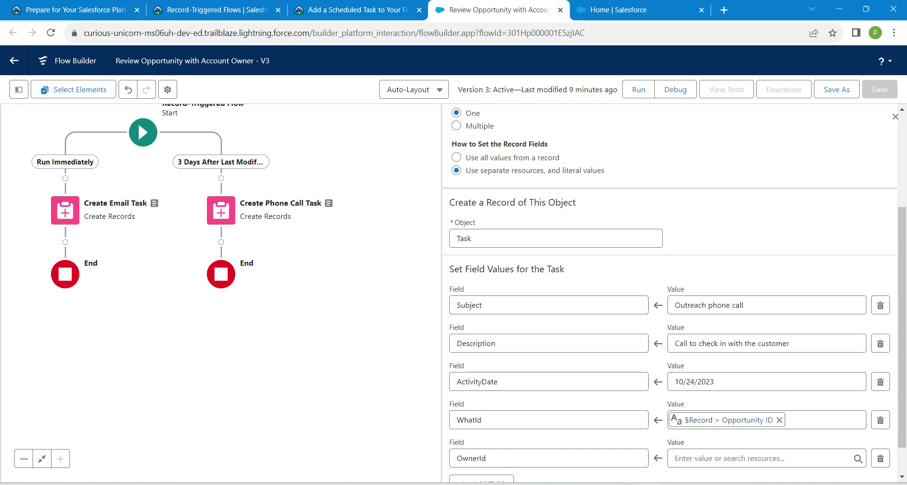
Step: Set the value of the Task's OwnerId field to the triggering record's Owner ID ($Record > OwnerId)
{"action": "left_click", "coordinate": [756, 458]}
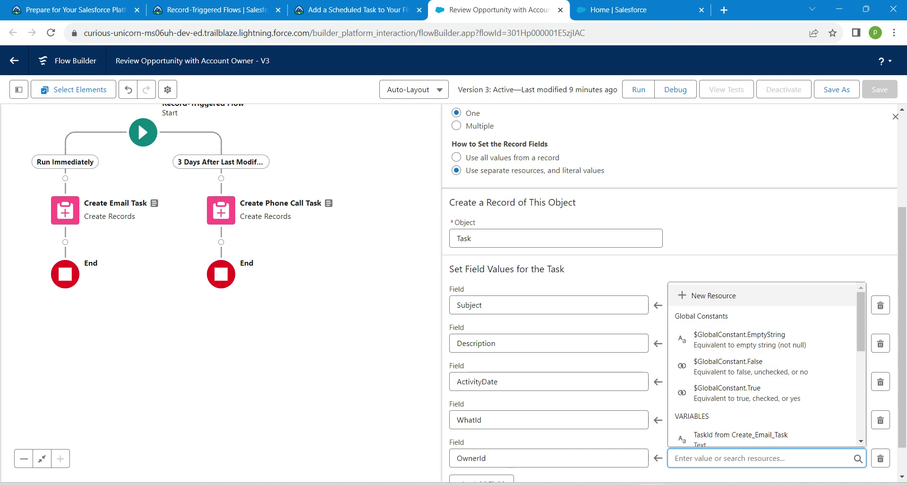
{"action": "type", "text": "rec"}
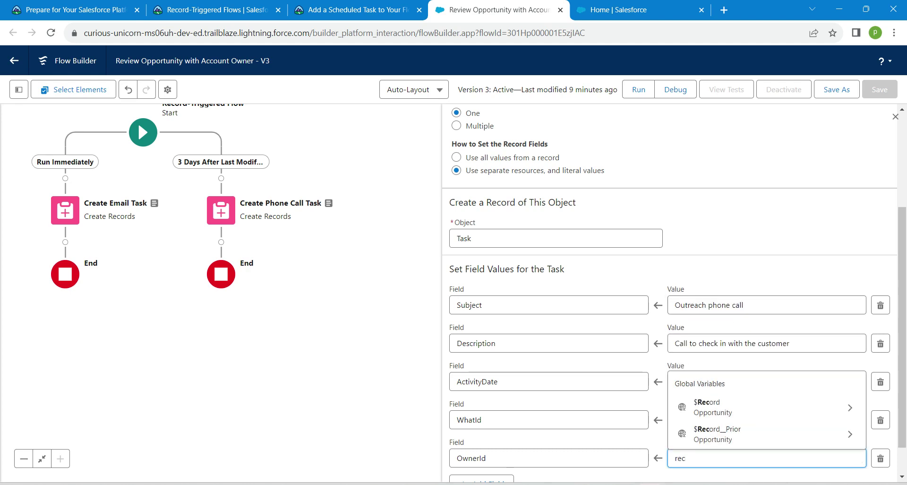
{"action": "left_click", "coordinate": [756, 406]}
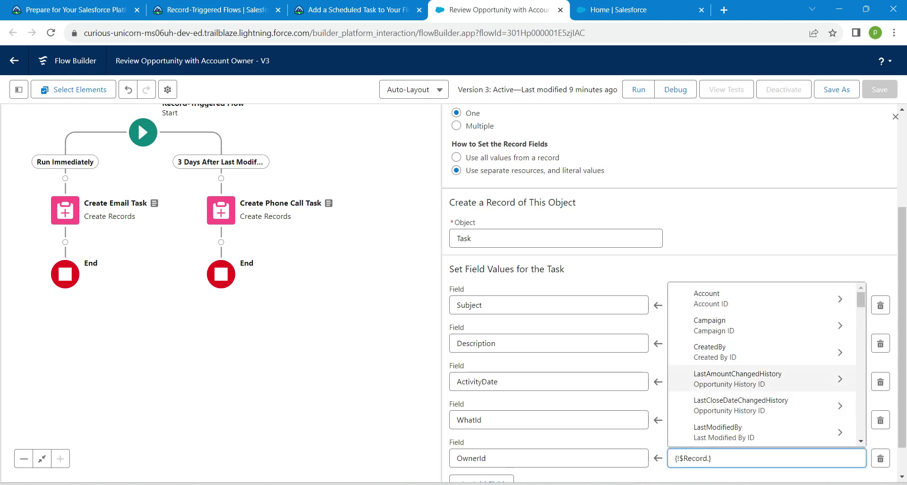
{"action": "scroll", "coordinate": [756, 406], "scroll_direction": "down", "scroll_amount": 10}
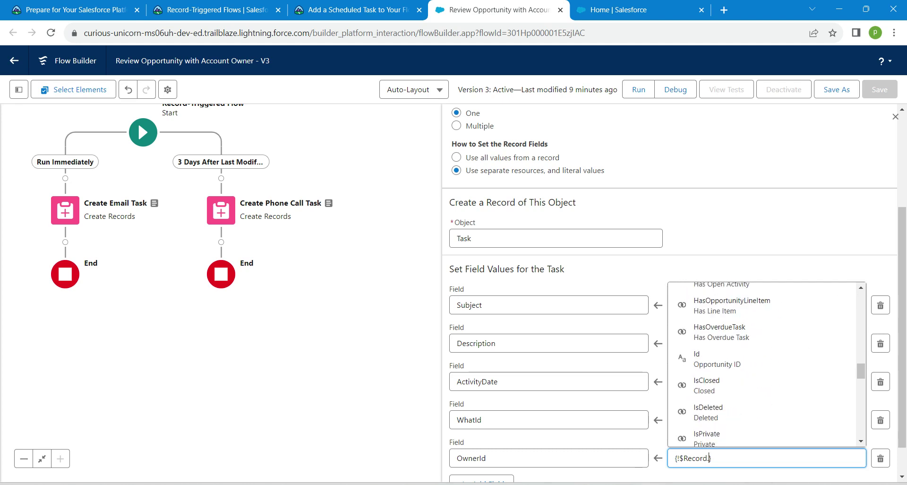
{"action": "scroll", "coordinate": [765, 364], "scroll_direction": "down", "scroll_amount": 3}
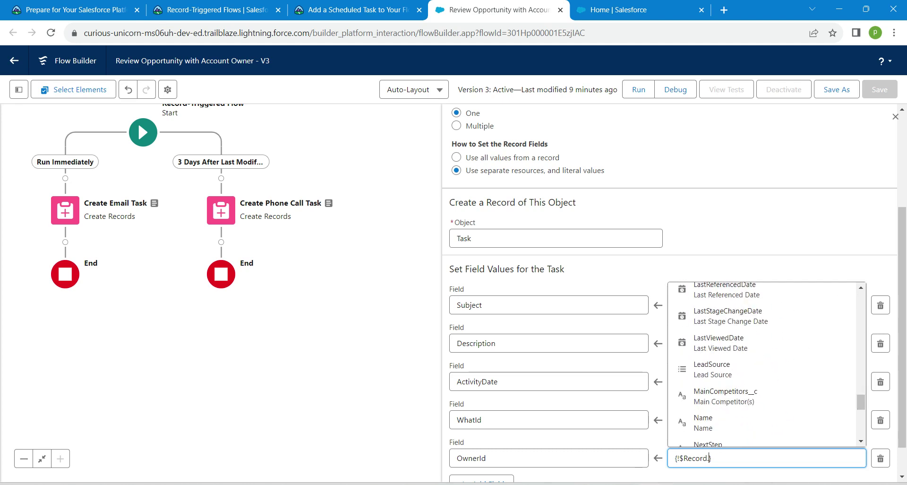
{"action": "scroll", "coordinate": [765, 364], "scroll_direction": "up", "scroll_amount": 3}
{"action": "scroll", "coordinate": [766, 364], "scroll_direction": "up", "scroll_amount": 3}
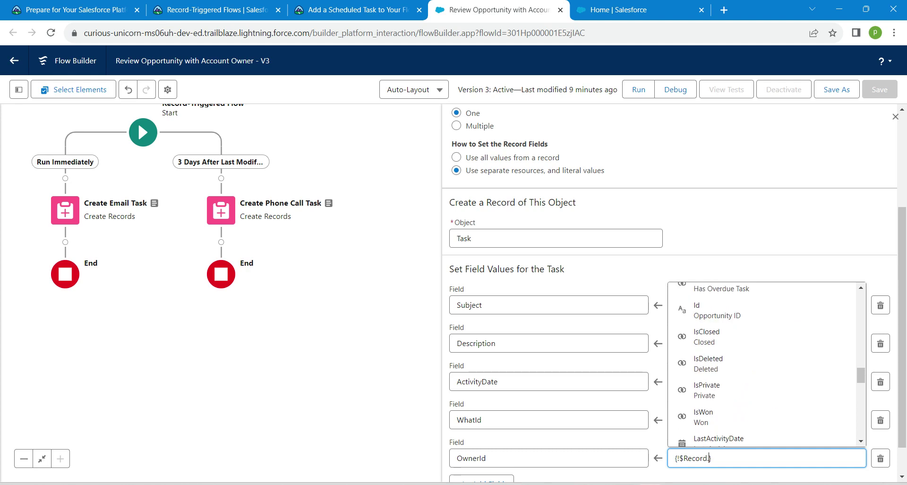
{"action": "scroll", "coordinate": [765, 364], "scroll_direction": "down", "scroll_amount": 6}
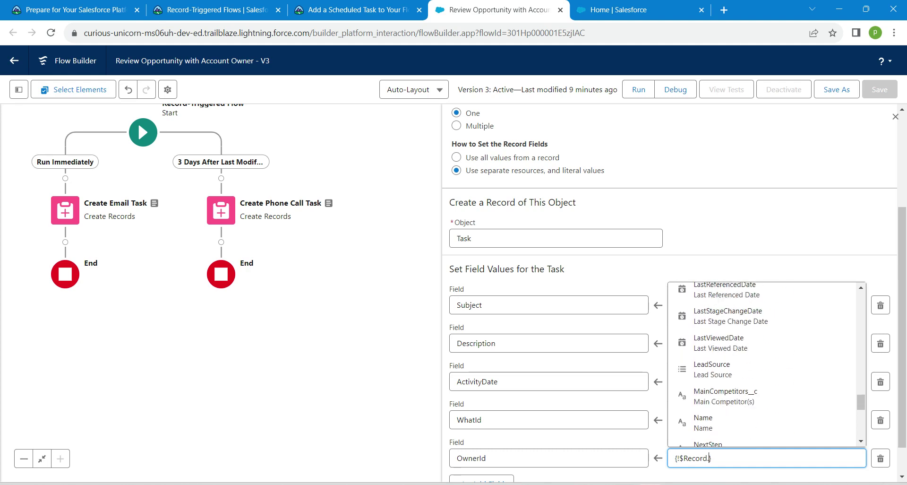
{"action": "scroll", "coordinate": [765, 364], "scroll_direction": "down", "scroll_amount": 3}
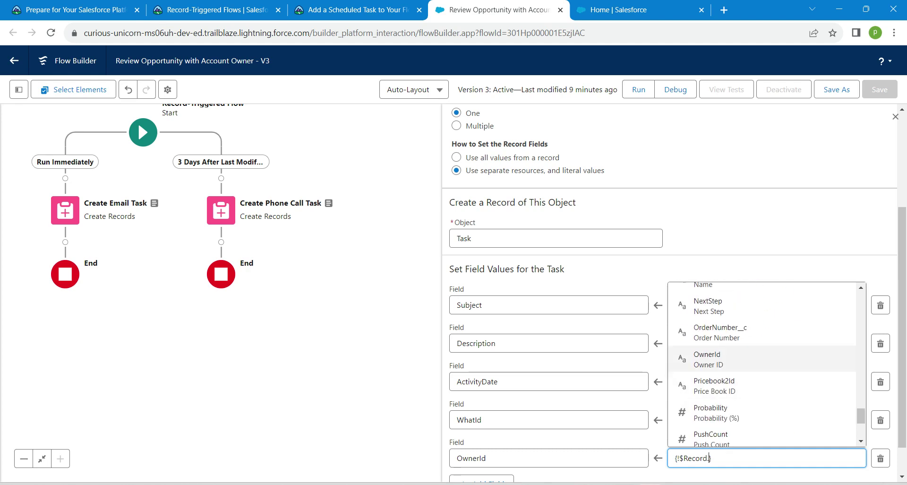
{"action": "left_click", "coordinate": [714, 359]}
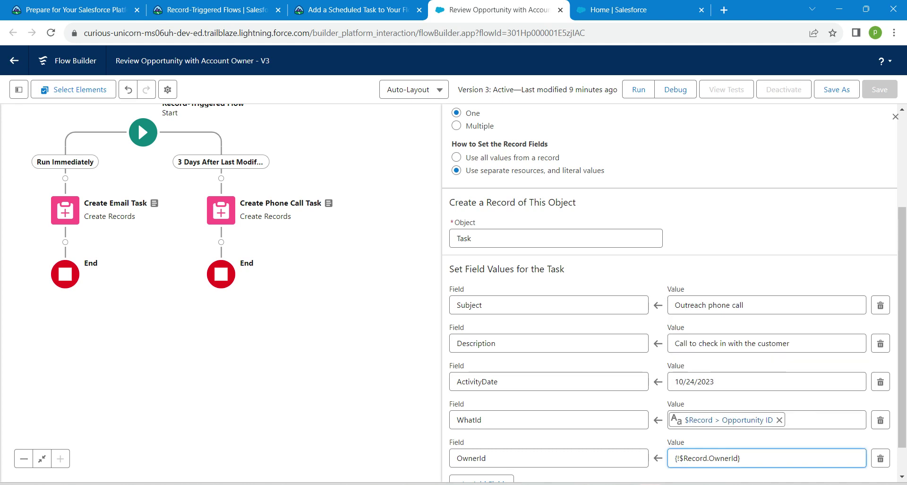
Step: Save the Review Opportunity with Account Owner flow as a new version and activate it
{"action": "scroll", "coordinate": [671, 293], "scroll_direction": "down", "scroll_amount": 1}
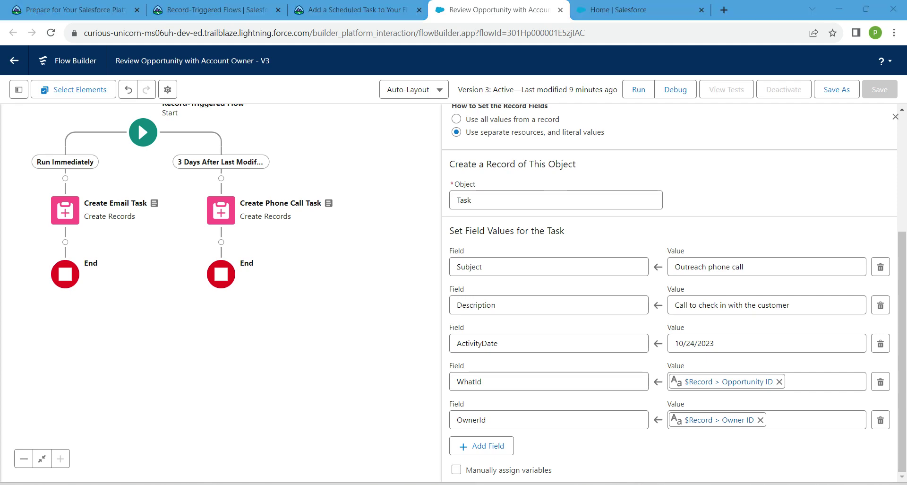
{"action": "left_click", "coordinate": [837, 90]}
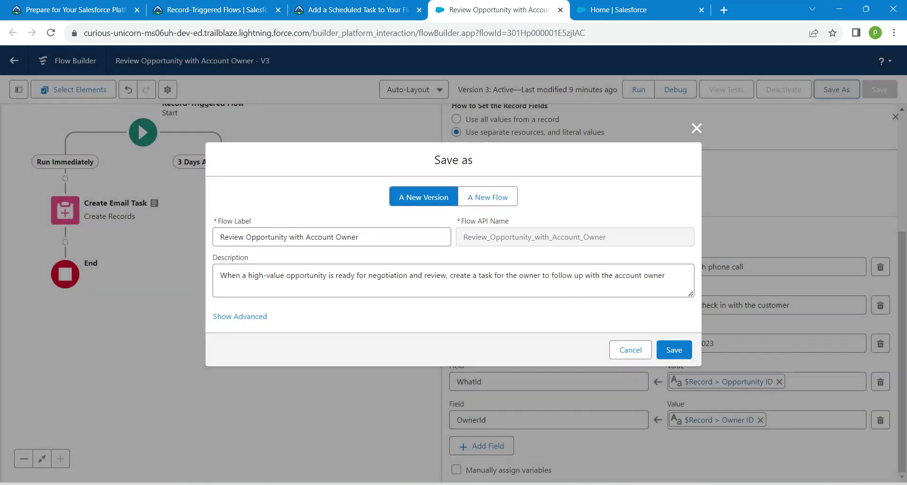
{"action": "left_click", "coordinate": [675, 349]}
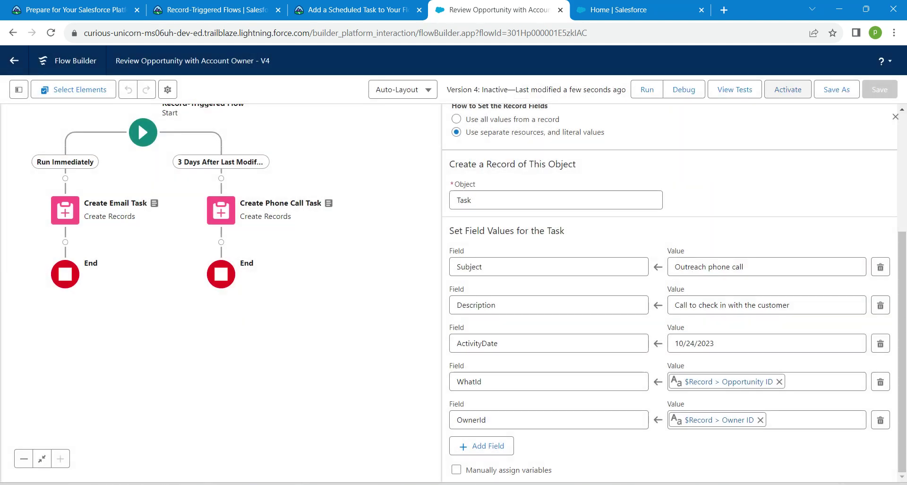
{"action": "left_click", "coordinate": [788, 89]}
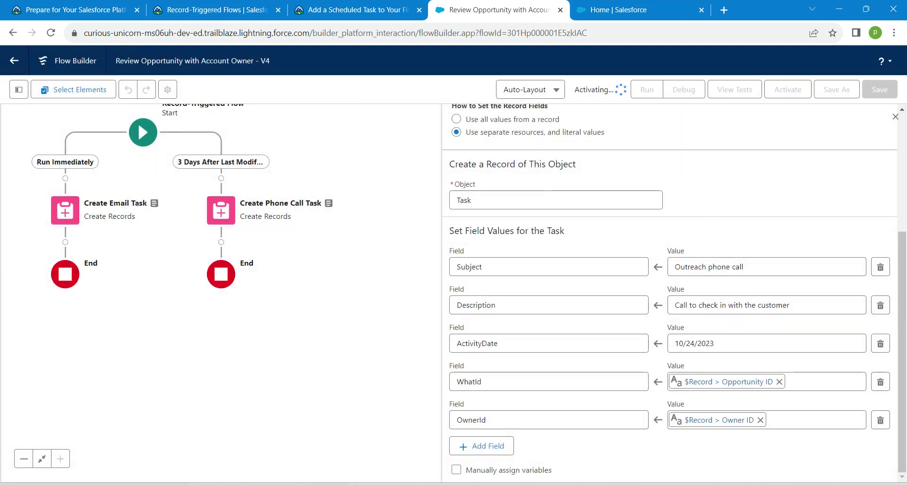
Step: Submit the Add a Scheduled Task to Your Flow challenge for checking on Trailhead and reload the Record-Triggered Flows module page
{"action": "left_click", "coordinate": [358, 10]}
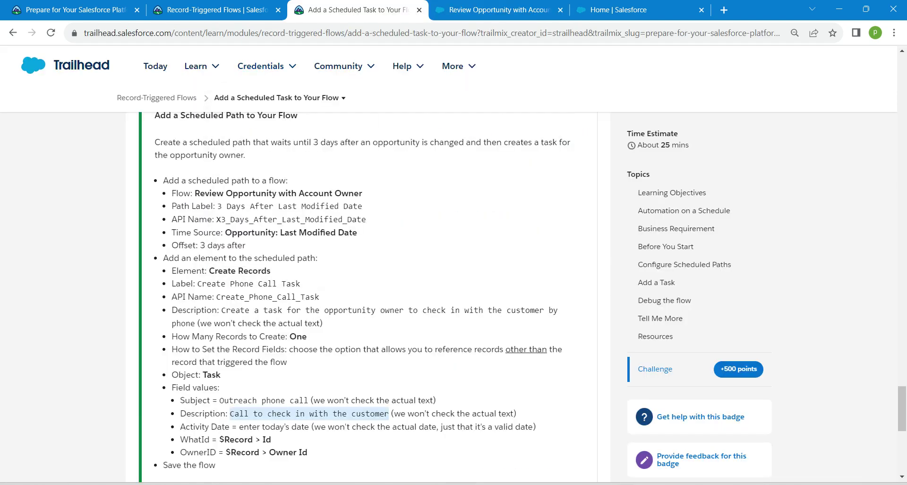
{"action": "scroll", "coordinate": [369, 293], "scroll_direction": "down", "scroll_amount": 2}
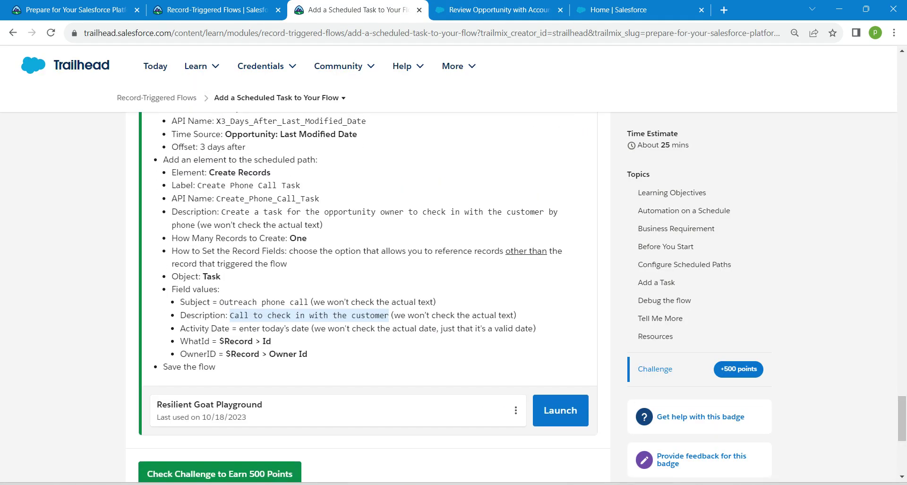
{"action": "left_click", "coordinate": [219, 473]}
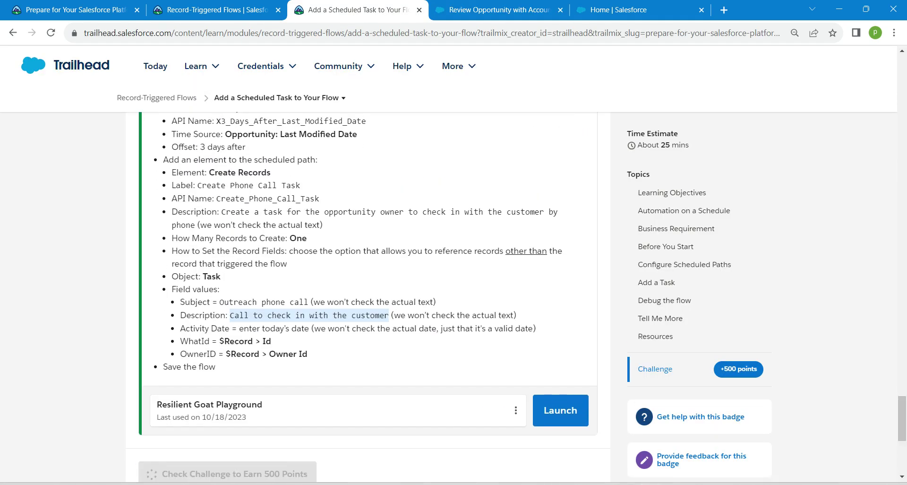
{"action": "key", "text": "ctrl+shift+Tab"}
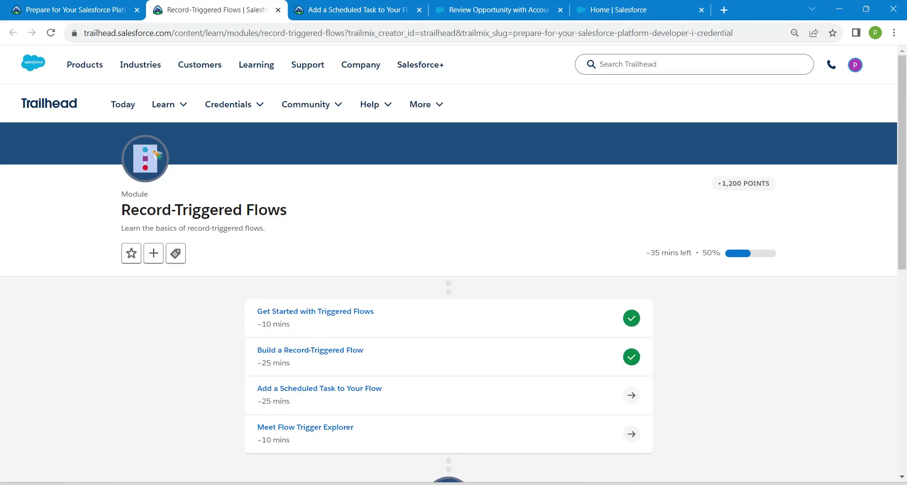
{"action": "key", "text": "F5"}
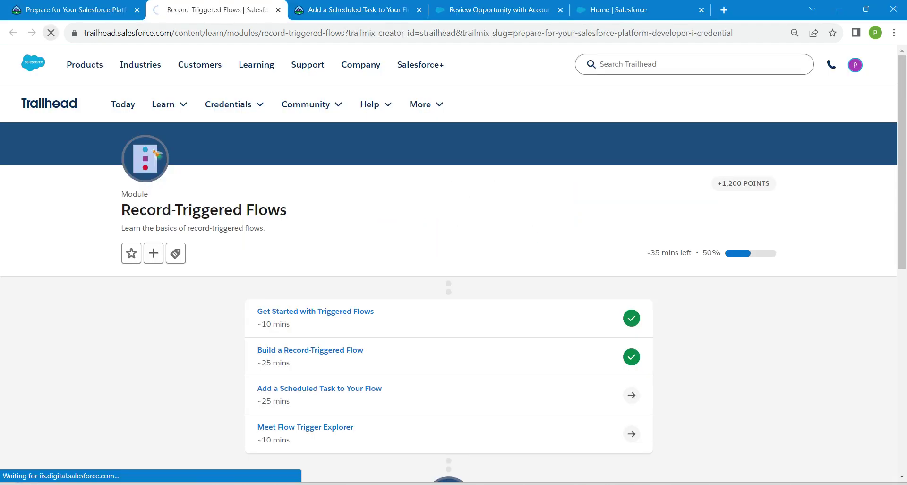